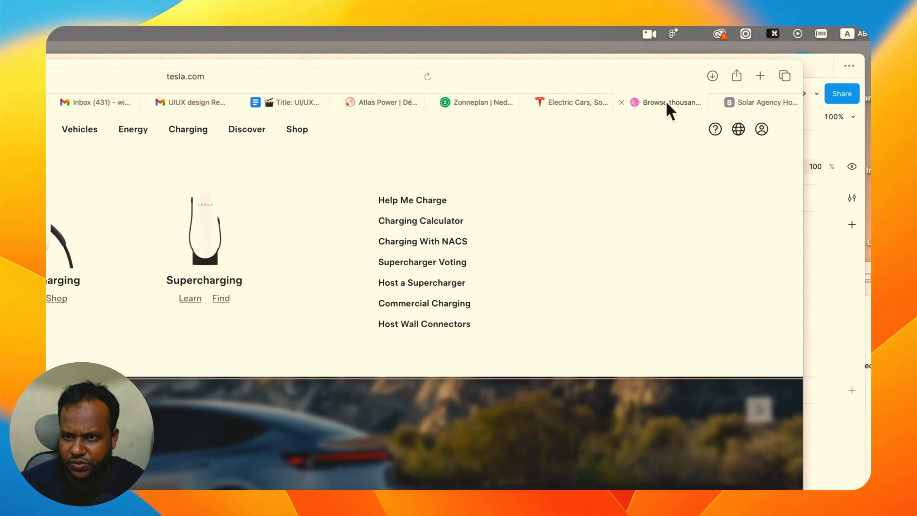
Browse Dribbble and Behance results for solar agency landing page designs for inspiration.
click(672, 105)
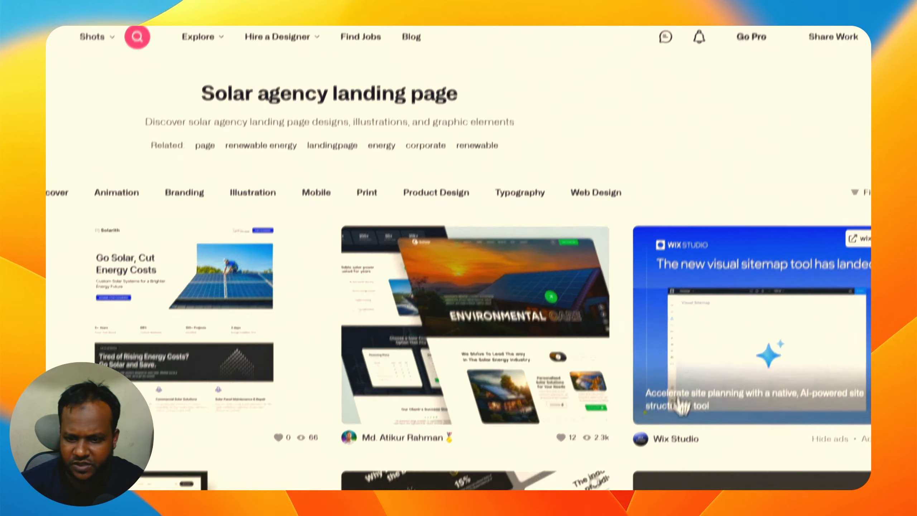
scroll(622, 378, down, 6)
scroll(513, 361, down, 2)
scroll(512, 361, up, 3)
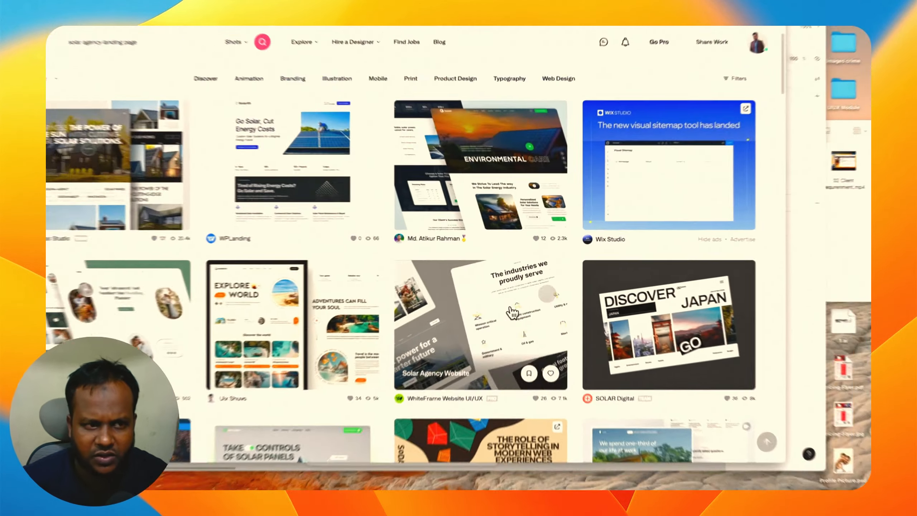
scroll(509, 361, down, 5)
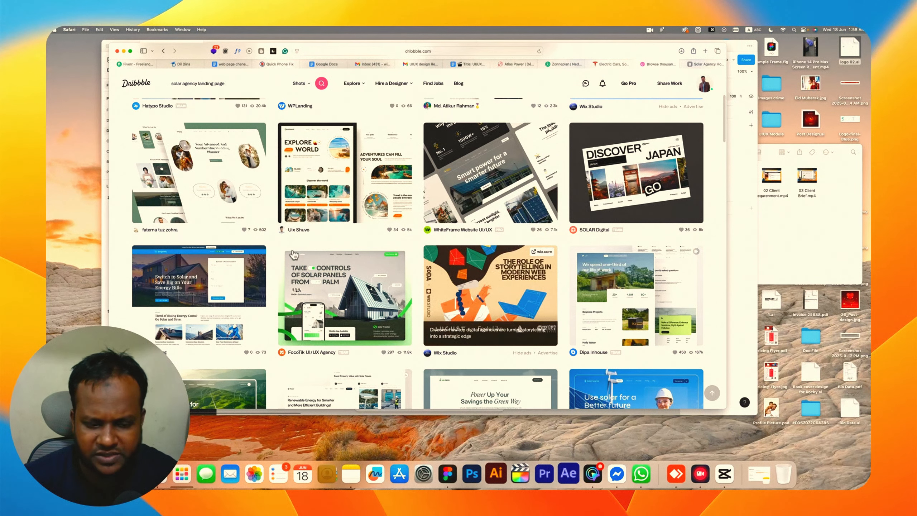
scroll(286, 253, down, 2)
scroll(286, 253, down, 1)
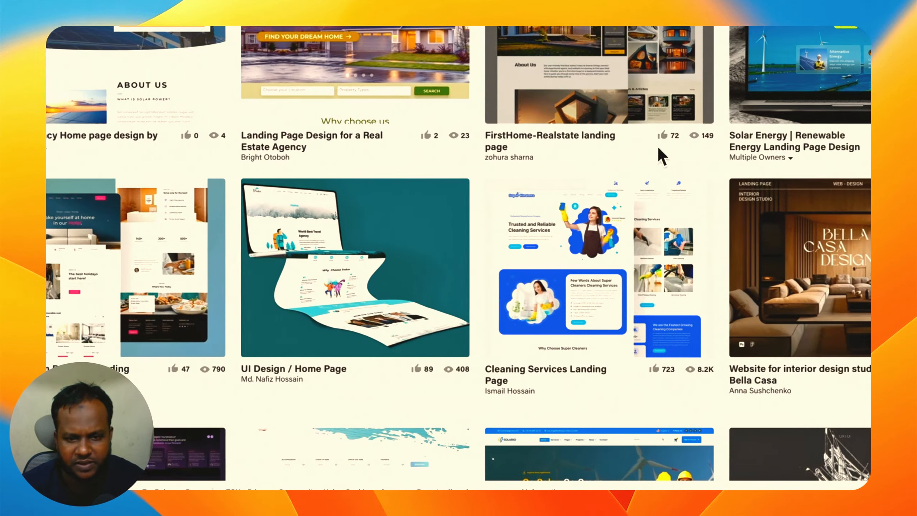
scroll(657, 148, down, 6)
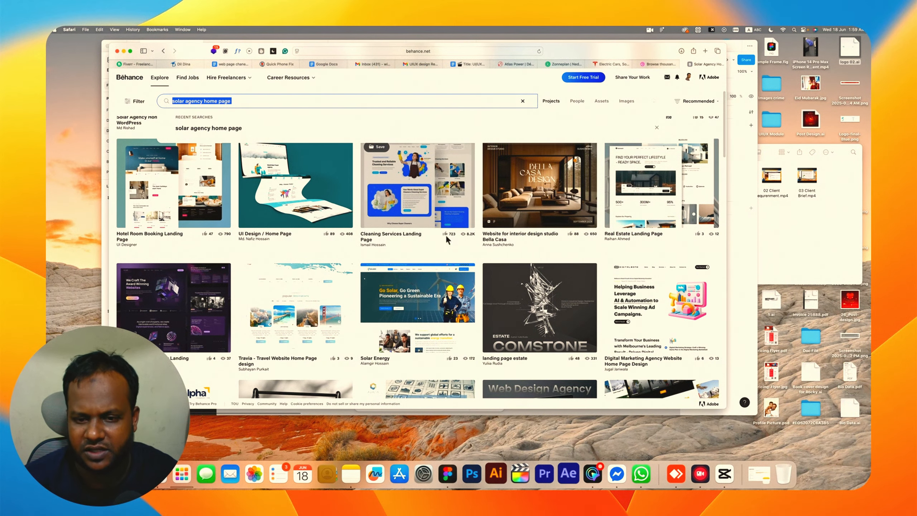
scroll(446, 235, down, 10)
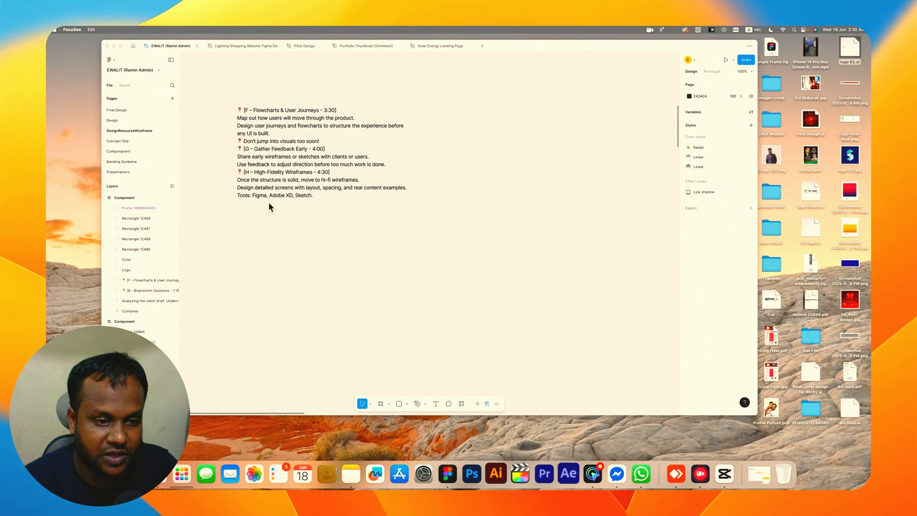
Inspect the header navigation and hero quote form of the solar landing page design.
click(256, 188)
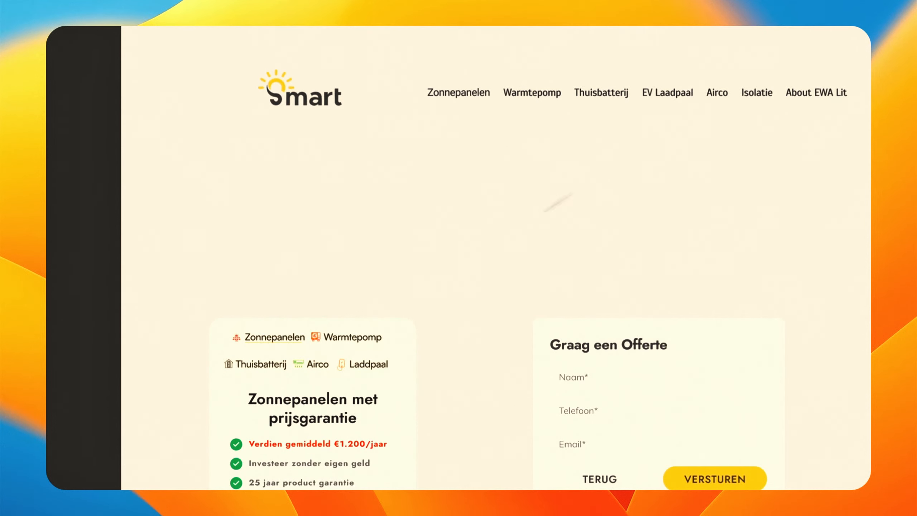
click(311, 96)
shift+click(527, 93)
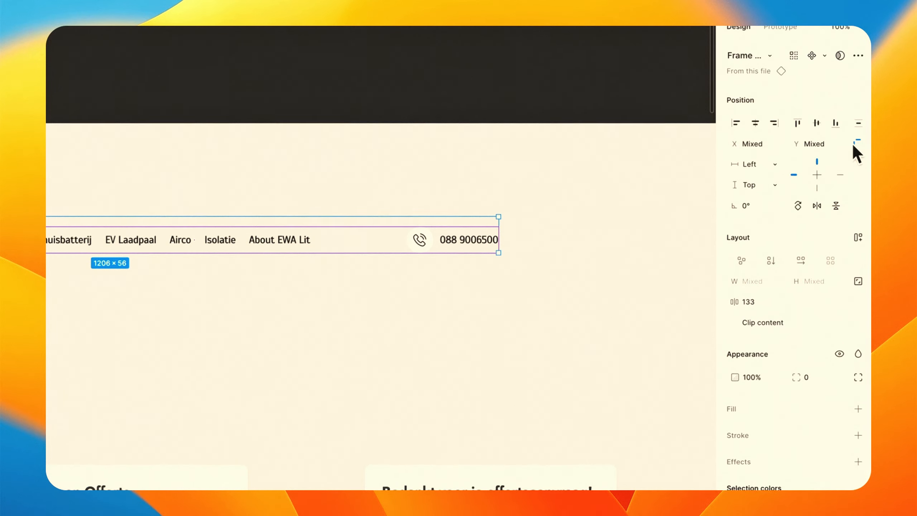
click(628, 294)
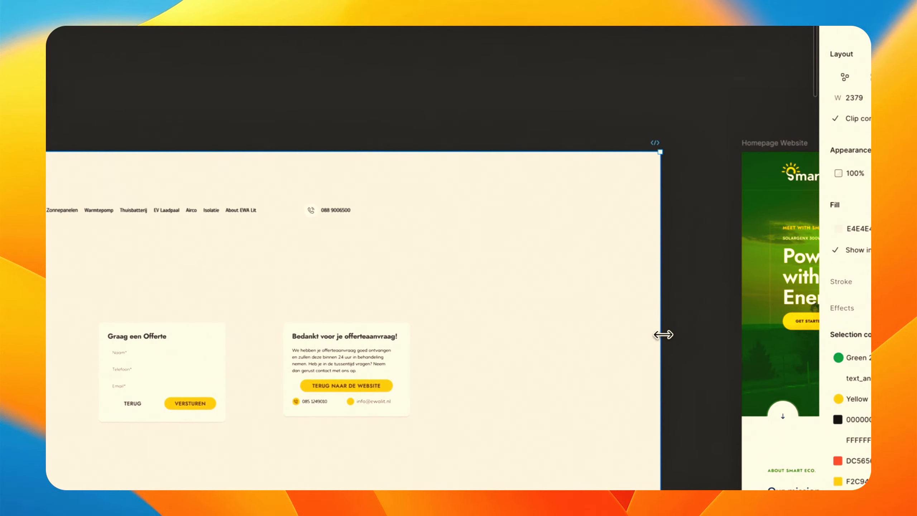
drag(659, 334, 496, 334)
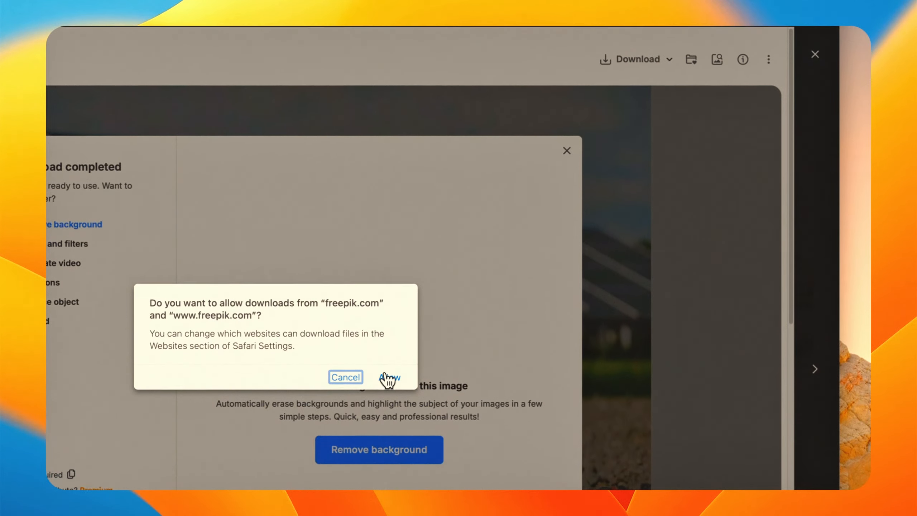
Find a photo of a solar panel installer on Freepik and download it.
click(389, 381)
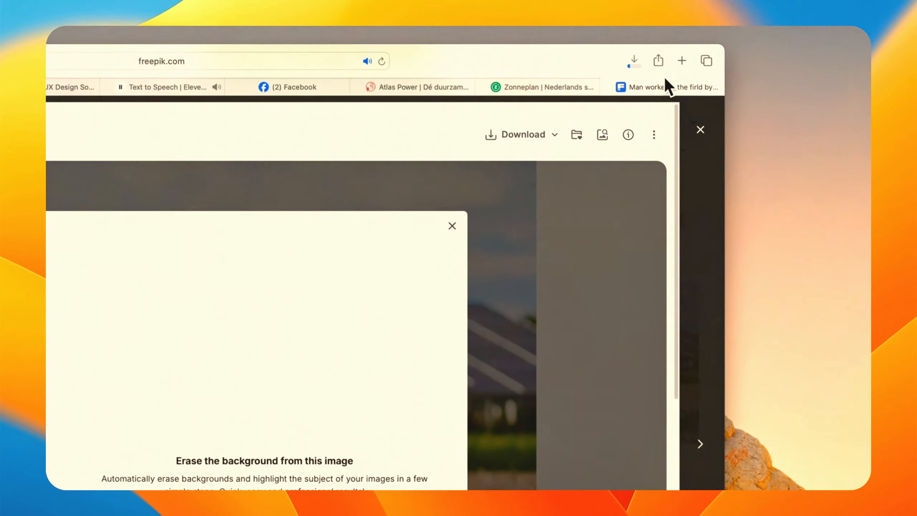
click(624, 82)
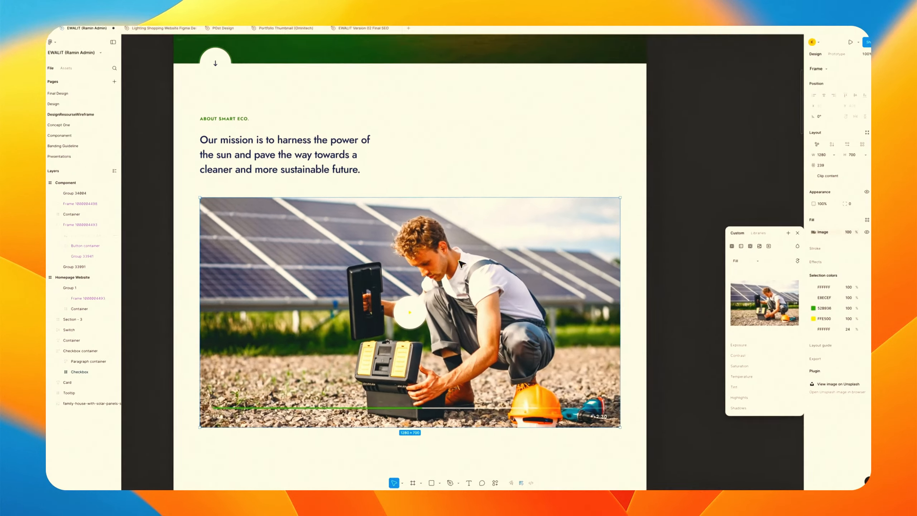
scroll(661, 272, down, 2)
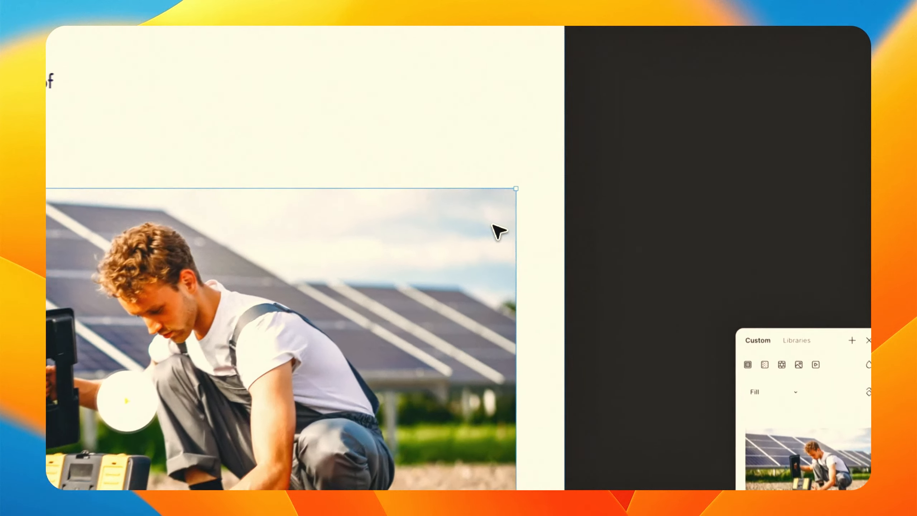
click(717, 224)
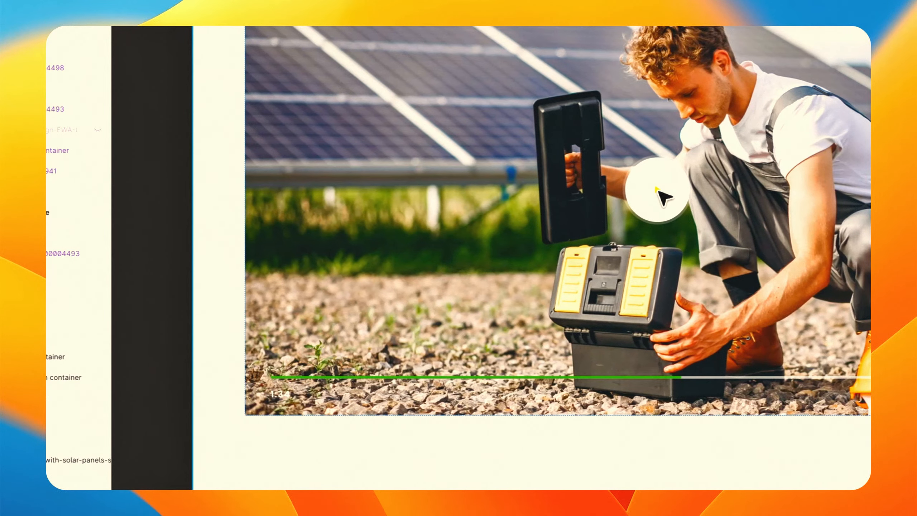
click(658, 190)
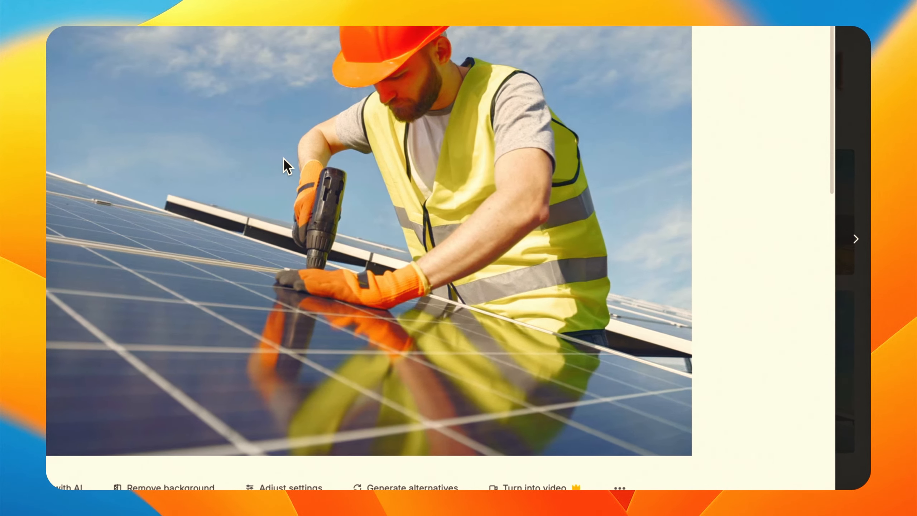
right_click(285, 157)
click(634, 115)
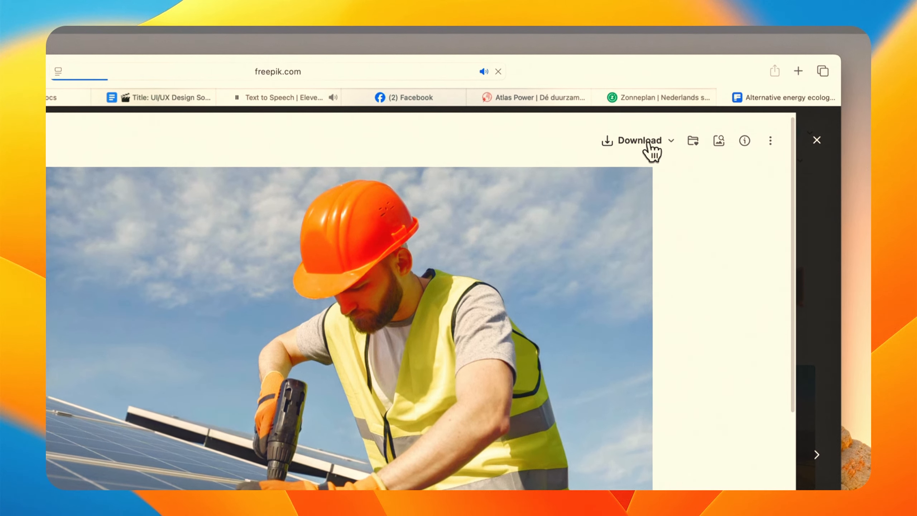
click(650, 143)
click(391, 380)
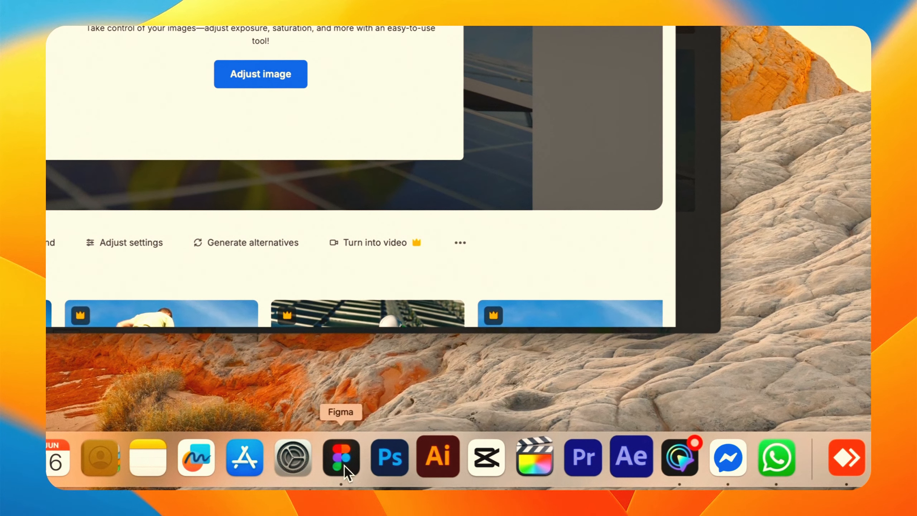
Fill the 566×566 square placeholder beside Founder's Story with the image success-businessman-professional-coworker-company.jpg from Downloads.
click(343, 464)
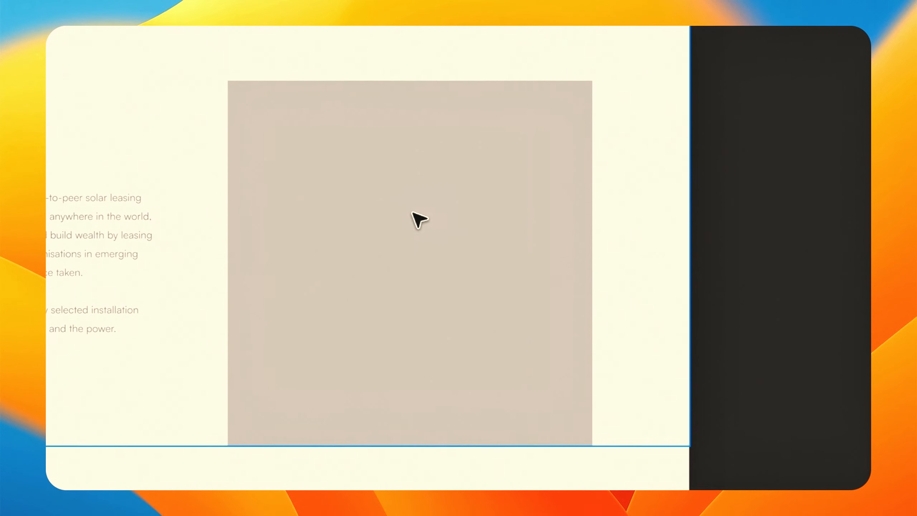
click(427, 27)
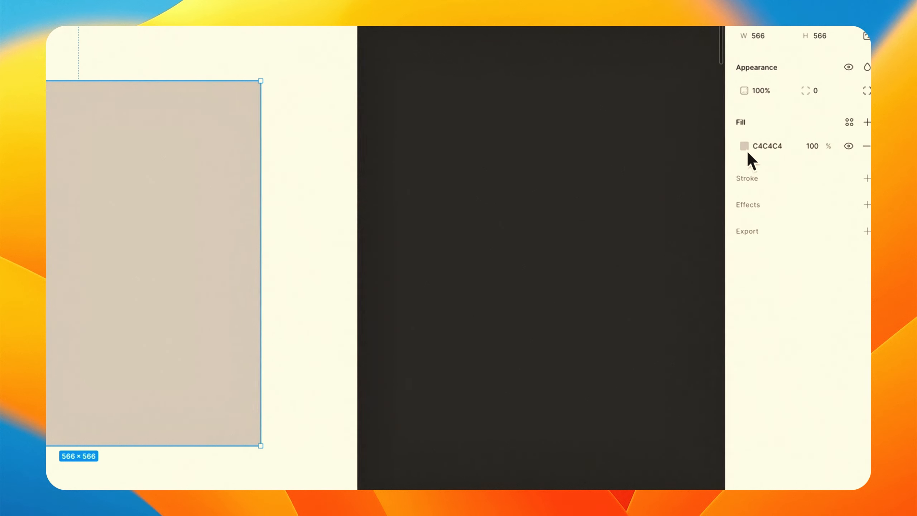
click(734, 145)
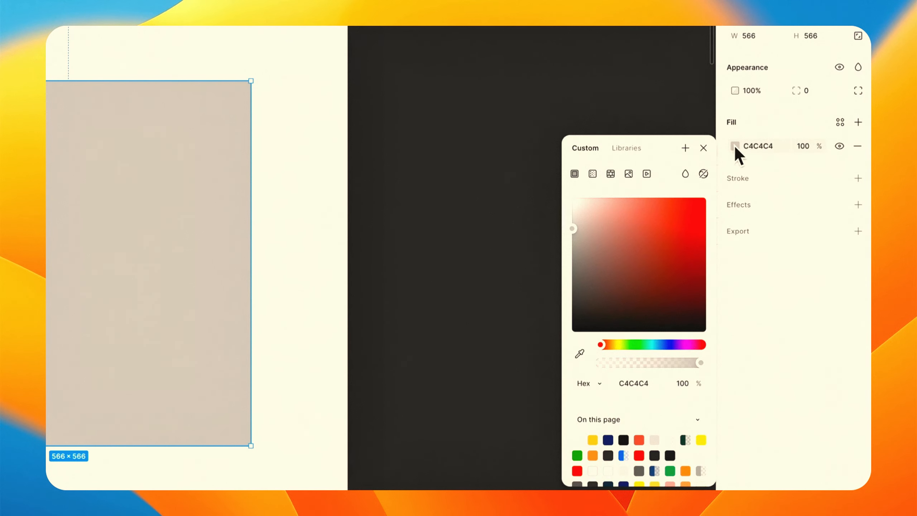
click(628, 174)
click(629, 289)
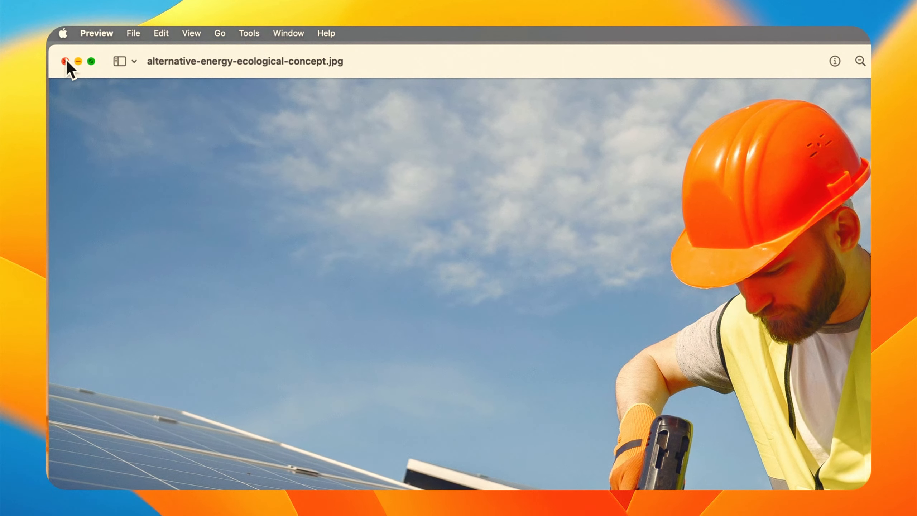
click(65, 58)
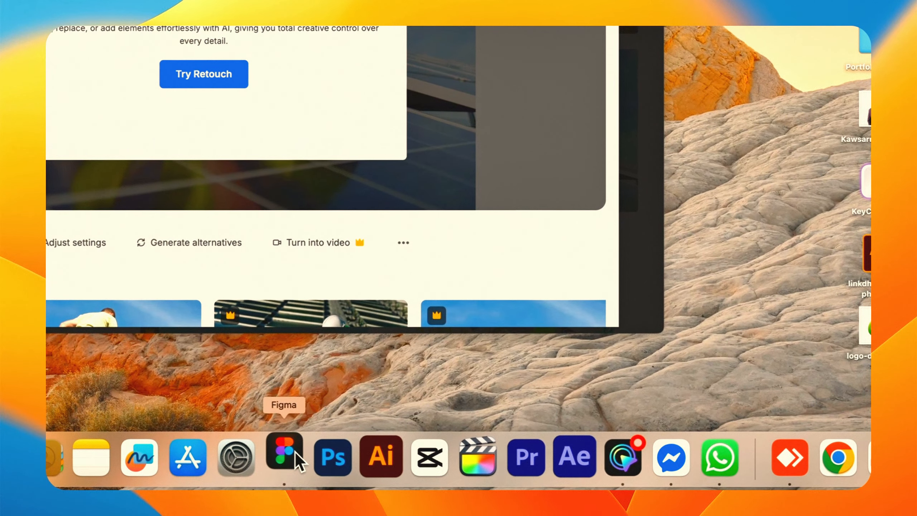
click(295, 453)
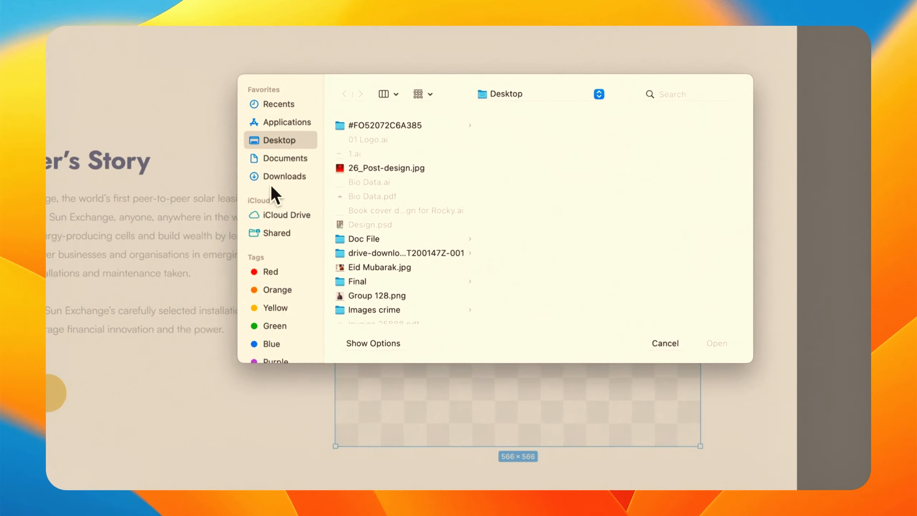
click(277, 177)
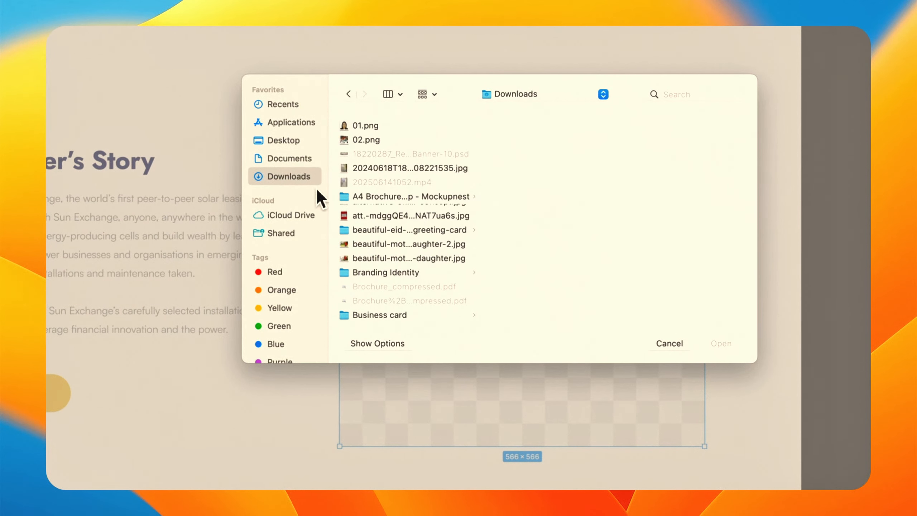
scroll(382, 243, down, 15)
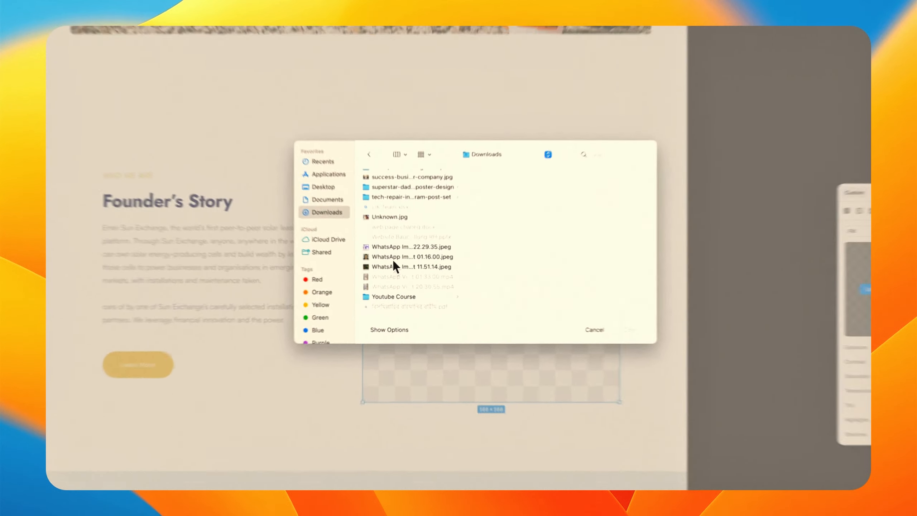
scroll(382, 243, up, 3)
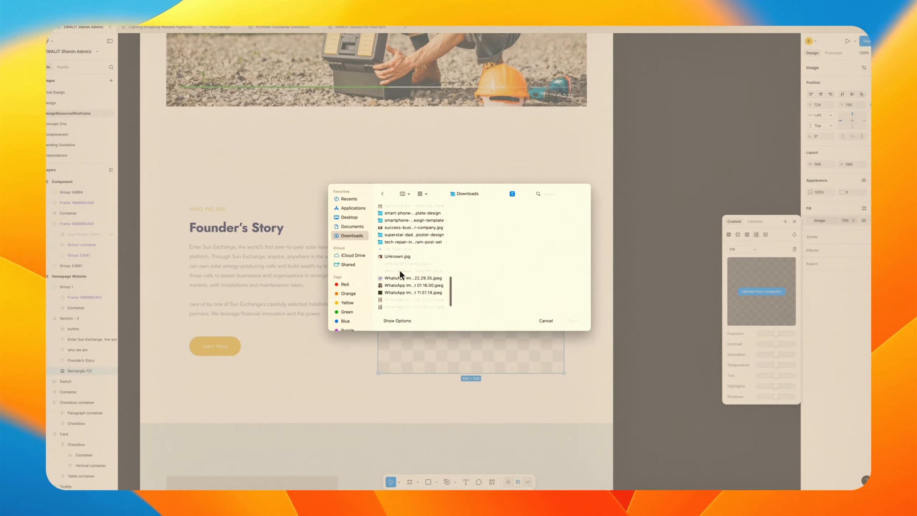
click(405, 238)
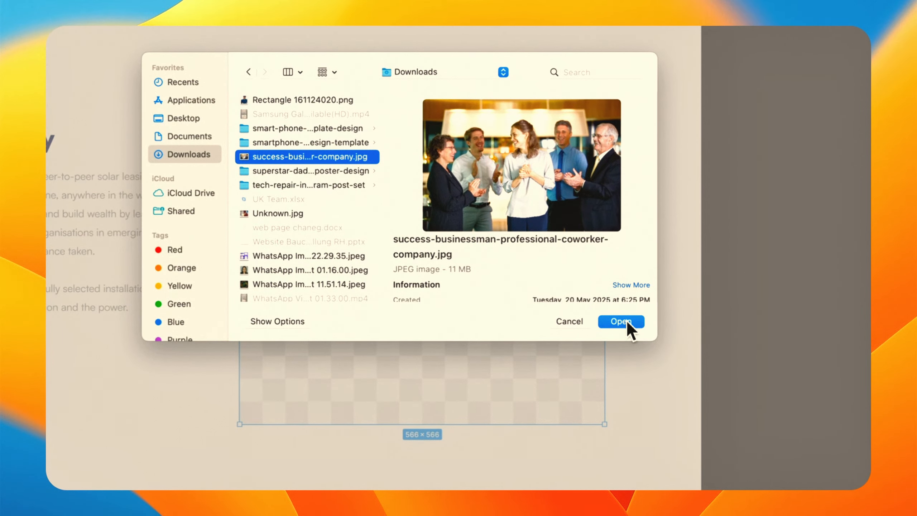
click(627, 321)
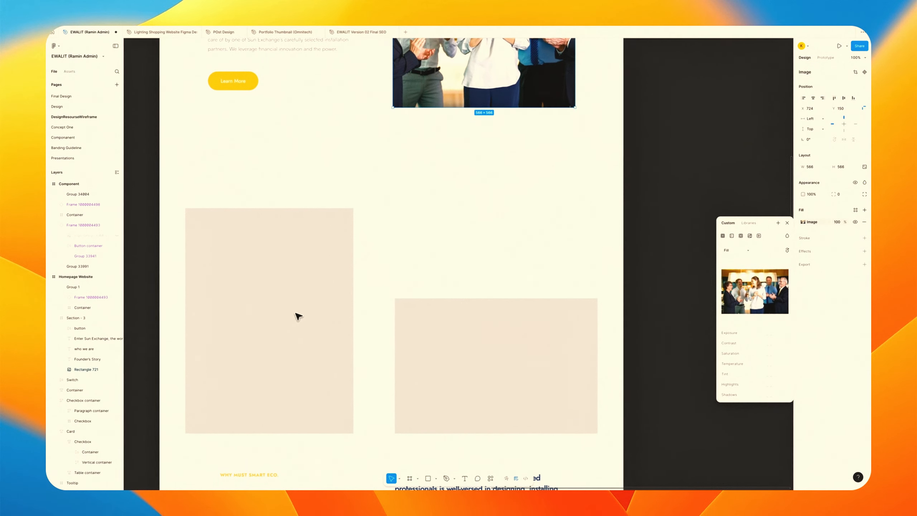
Switch the fill of the tall 522×700 placeholder below to an image fill.
scroll(297, 316, up, 4)
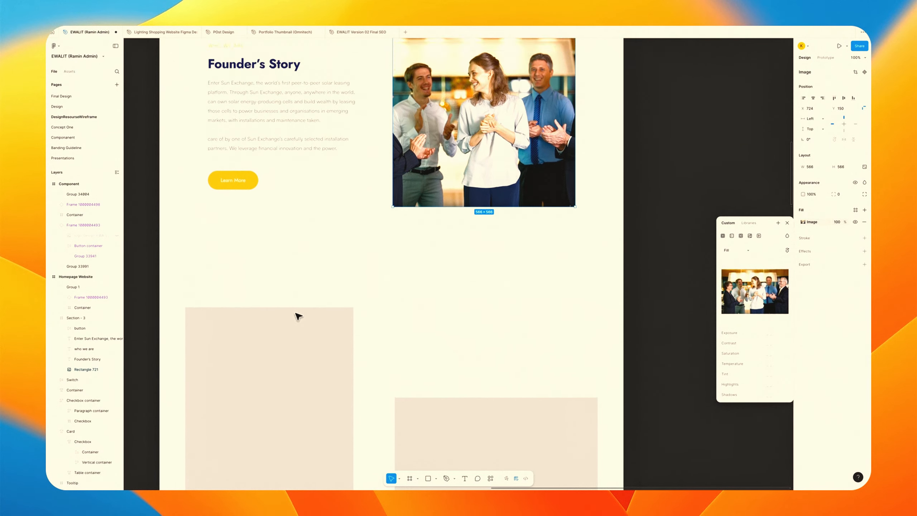
scroll(297, 316, down, 10)
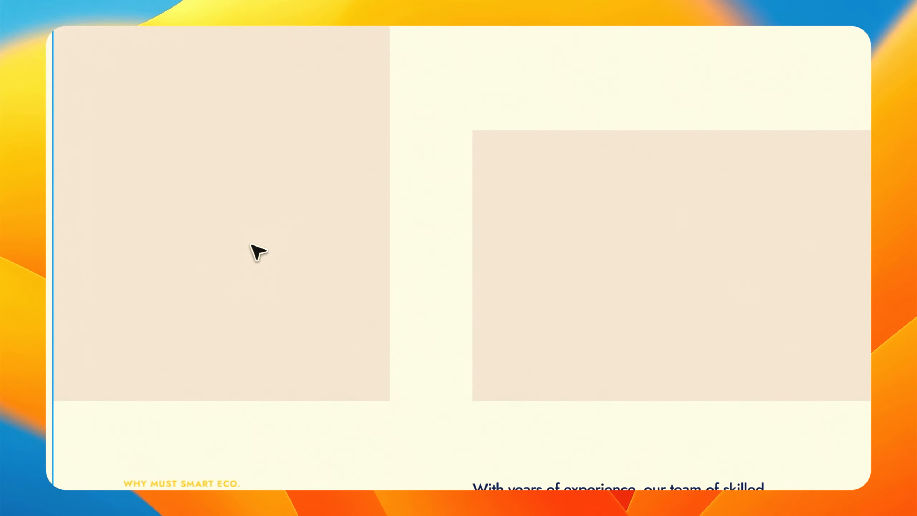
click(257, 252)
click(257, 252)
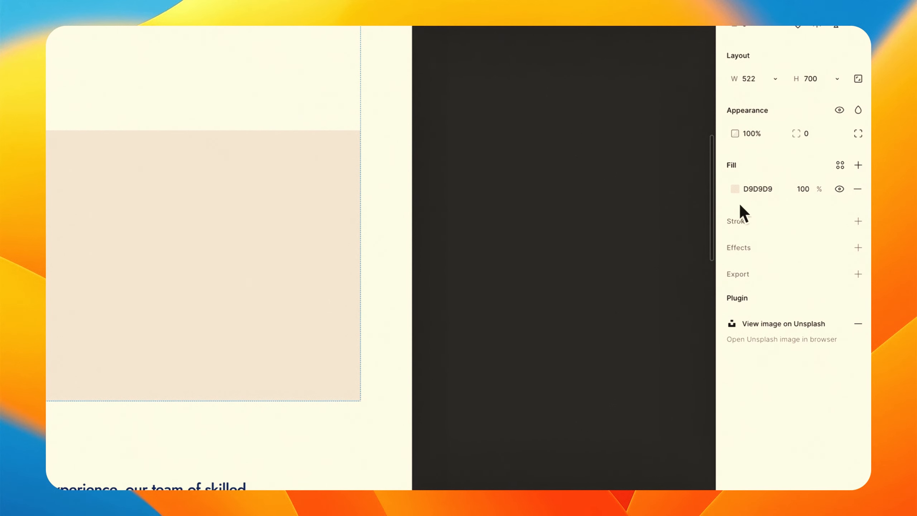
click(734, 189)
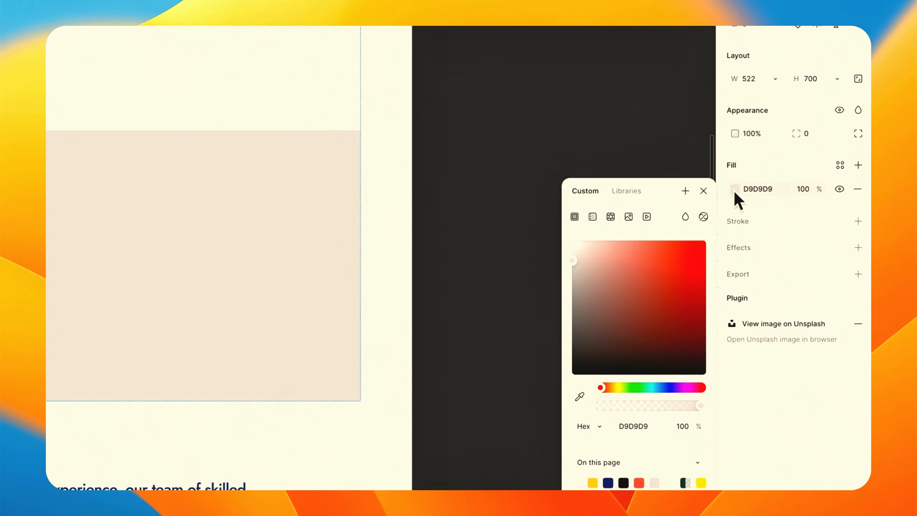
click(629, 216)
click(704, 191)
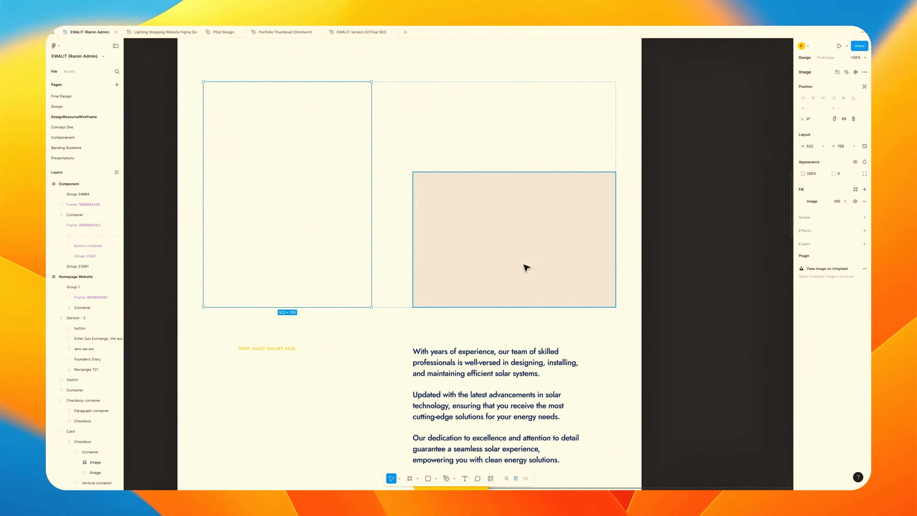
key(super+k)
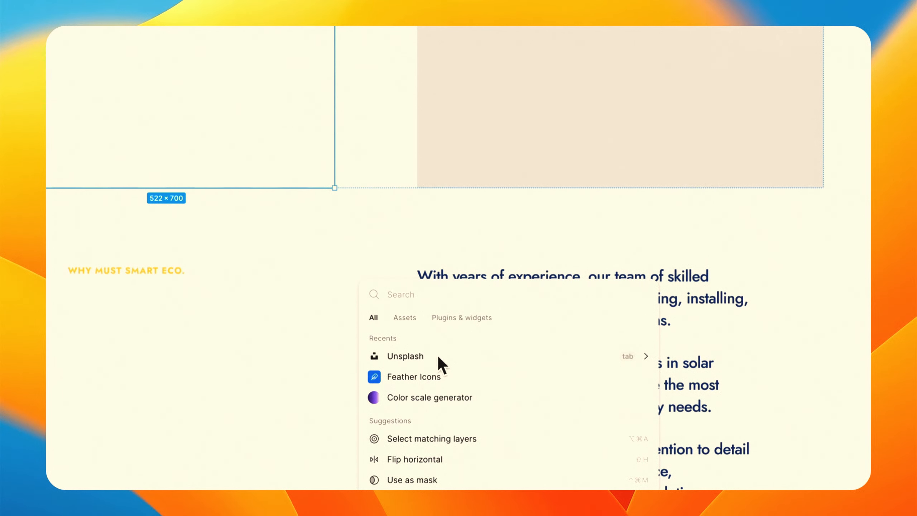
key(Escape)
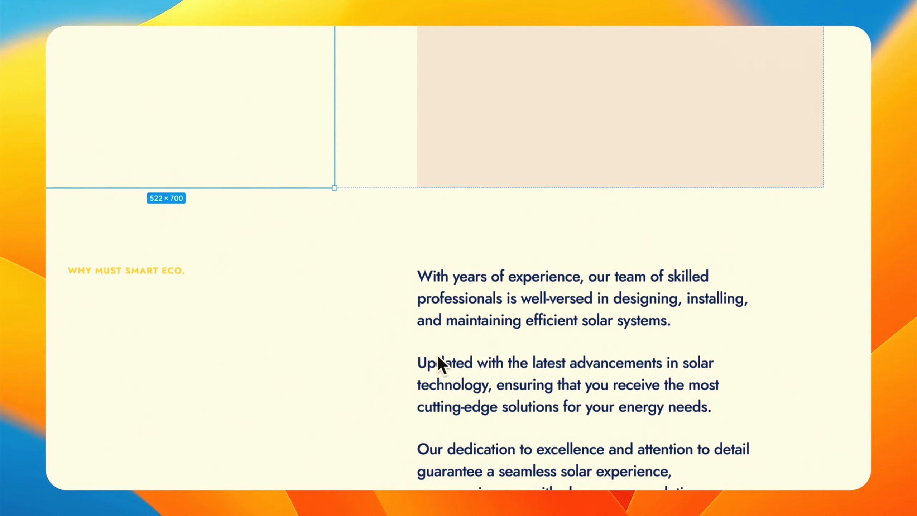
Fill the first article card's image with the solar panel installer photo from the Unsplash plugin results.
scroll(479, 211, up, 3)
scroll(297, 141, up, 1)
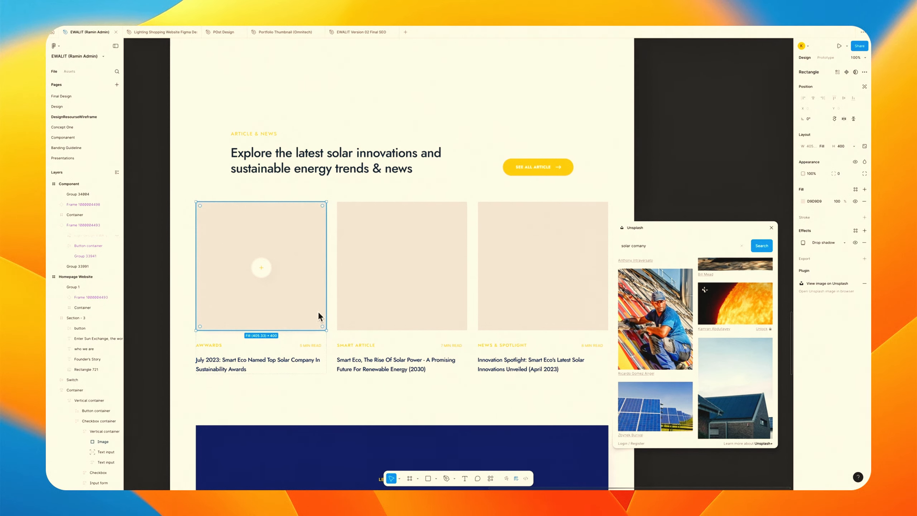
click(318, 311)
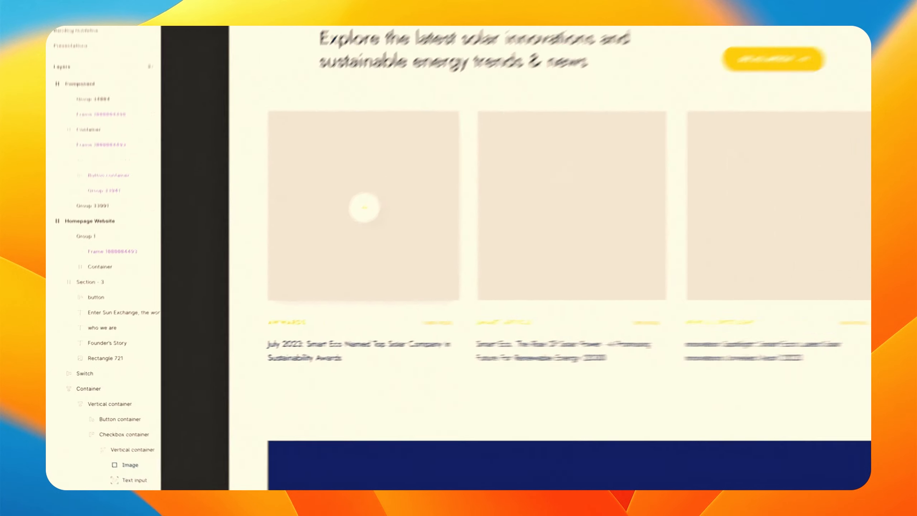
click(666, 318)
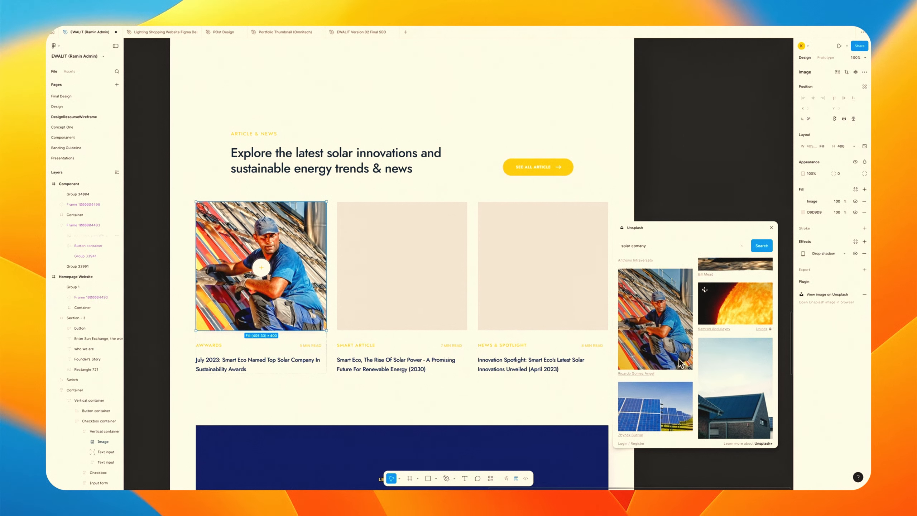
Fill the second article card's image with Markus Spiske's solar panel photo from the Unsplash results.
scroll(655, 343, down, 1)
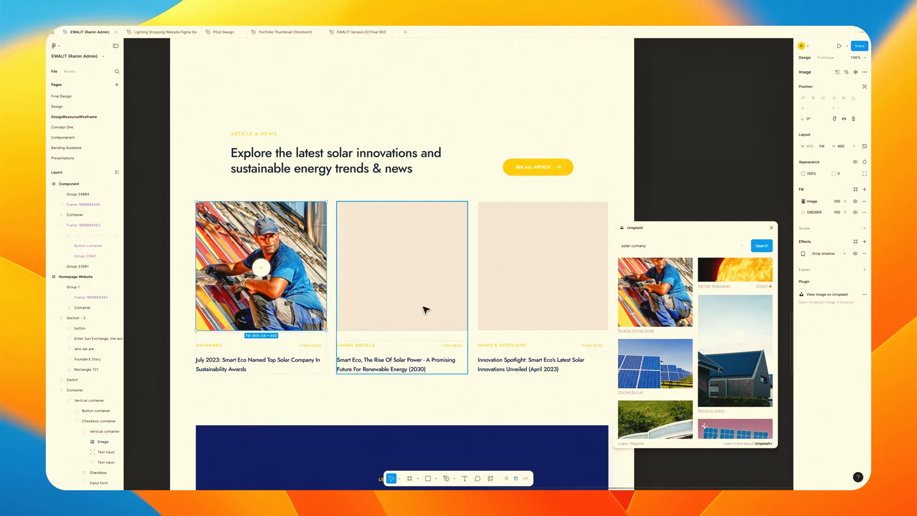
click(424, 301)
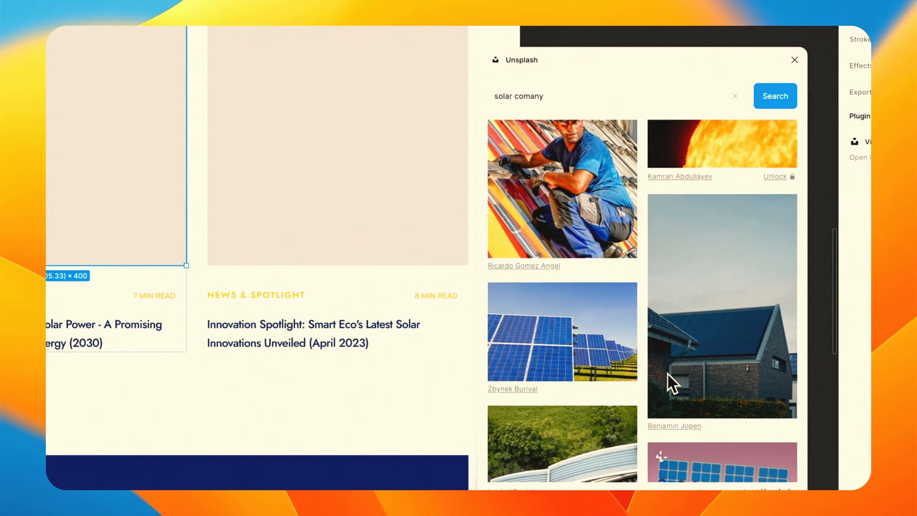
scroll(666, 373, down, 15)
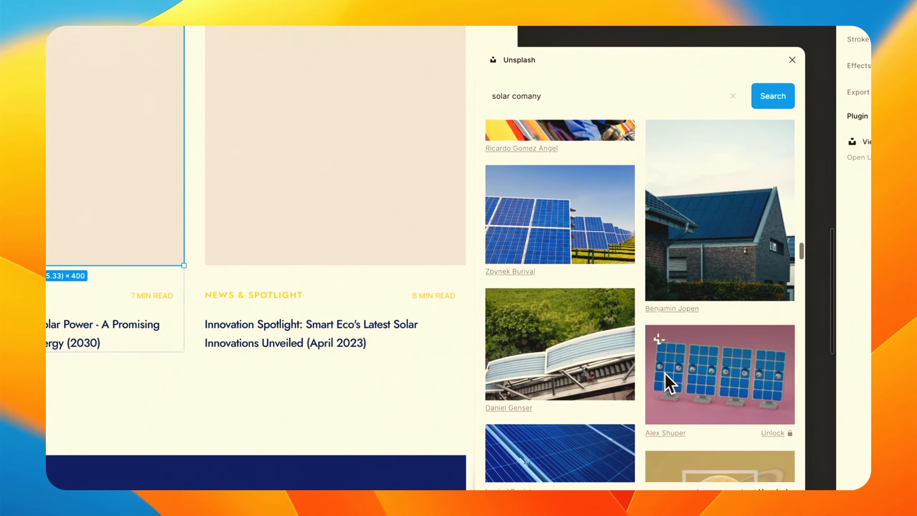
scroll(665, 373, down, 4)
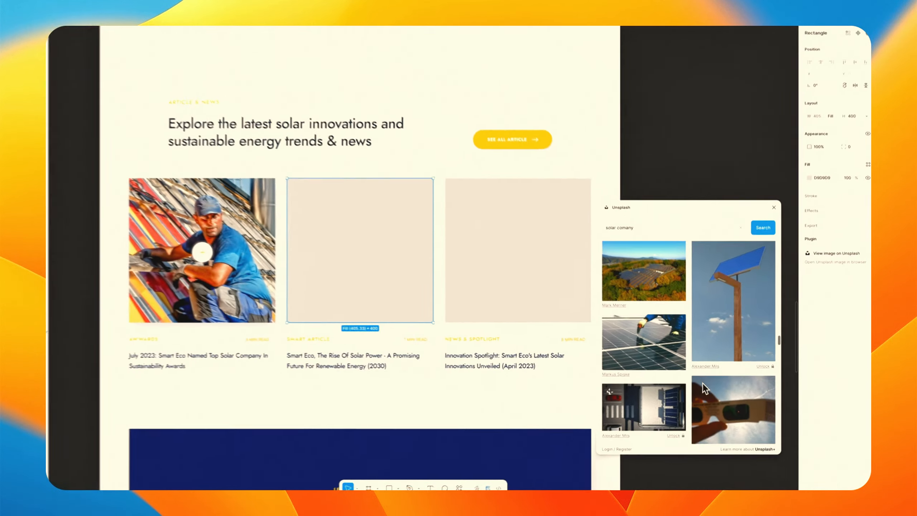
click(579, 236)
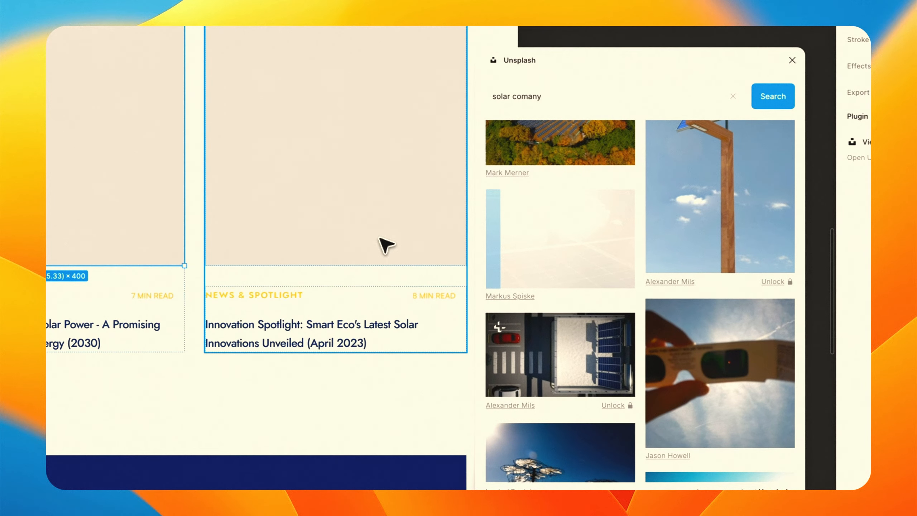
click(342, 172)
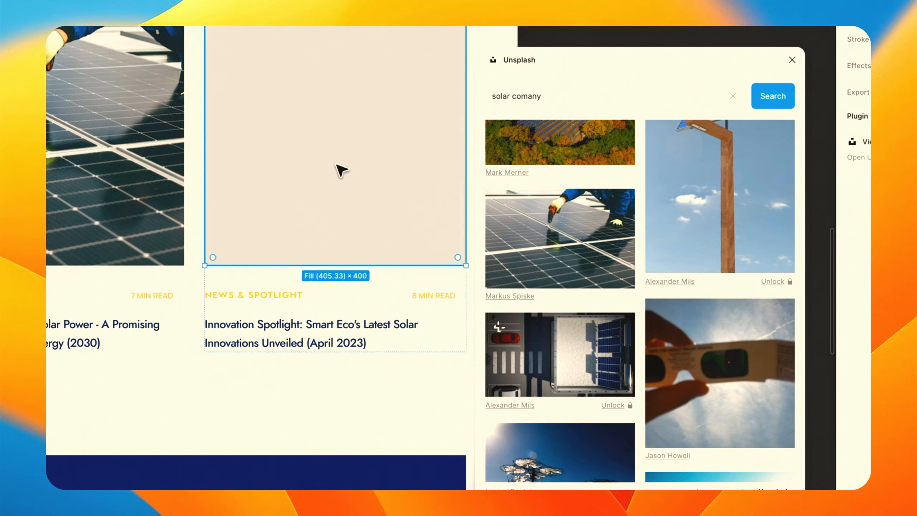
Fill the third article card's image with Nuno Marques's sunset solar rooftop photo from the Unsplash results.
double_click(339, 167)
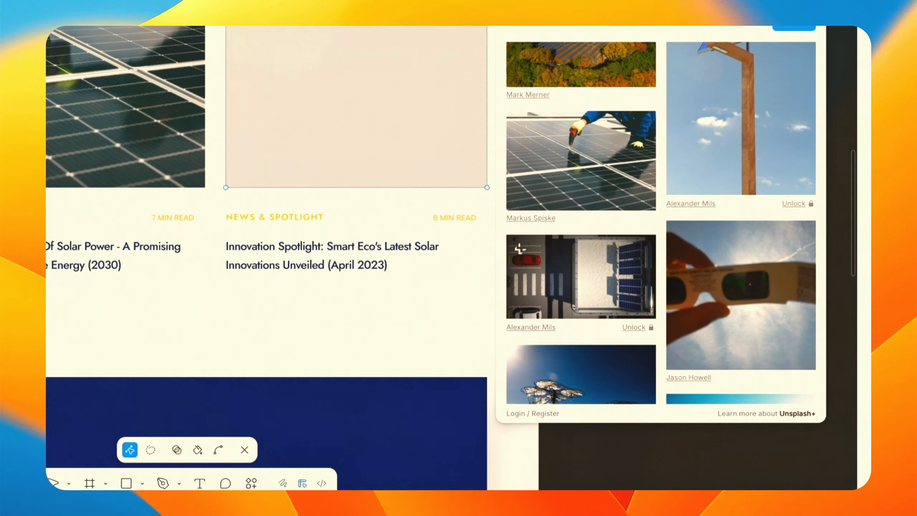
click(245, 450)
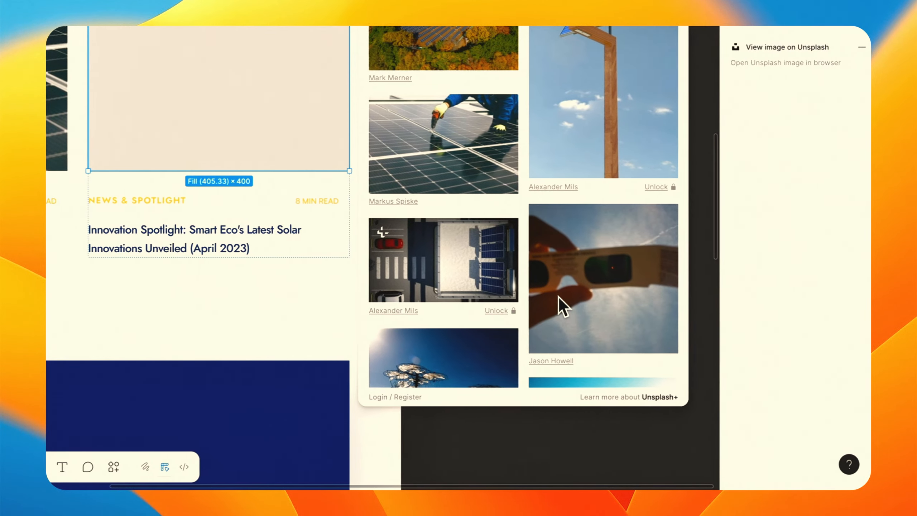
scroll(557, 303, down, 6)
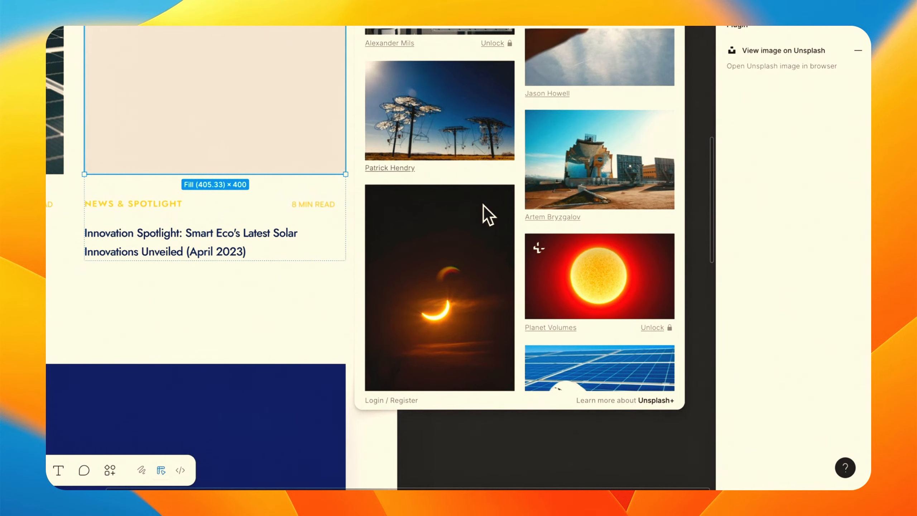
scroll(483, 206, down, 3)
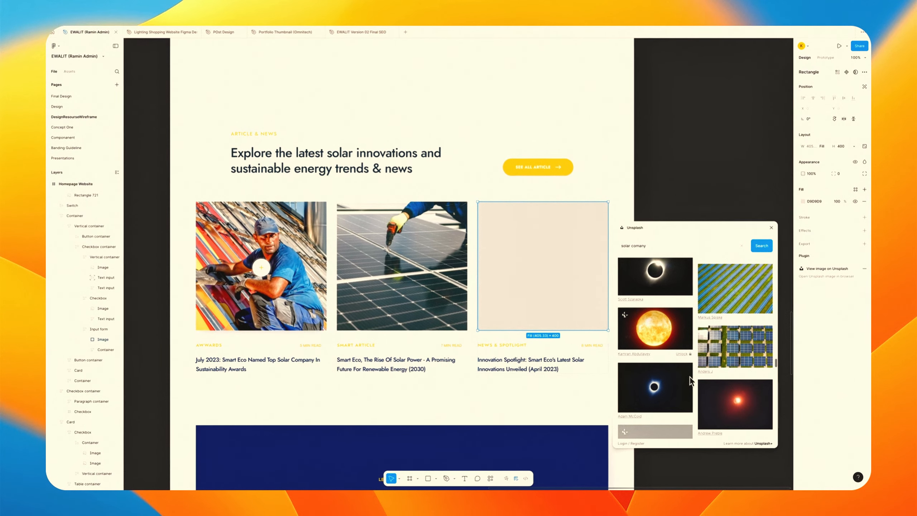
scroll(732, 408, down, 4)
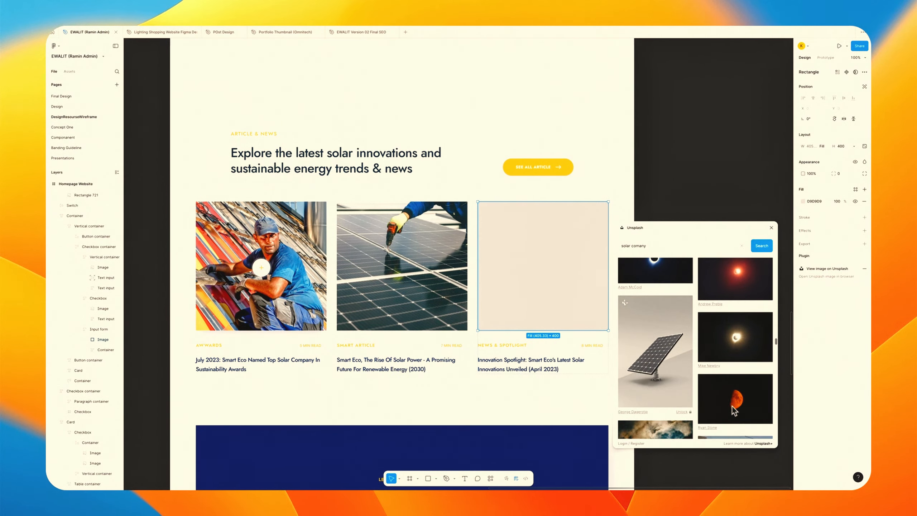
scroll(705, 395, down, 4)
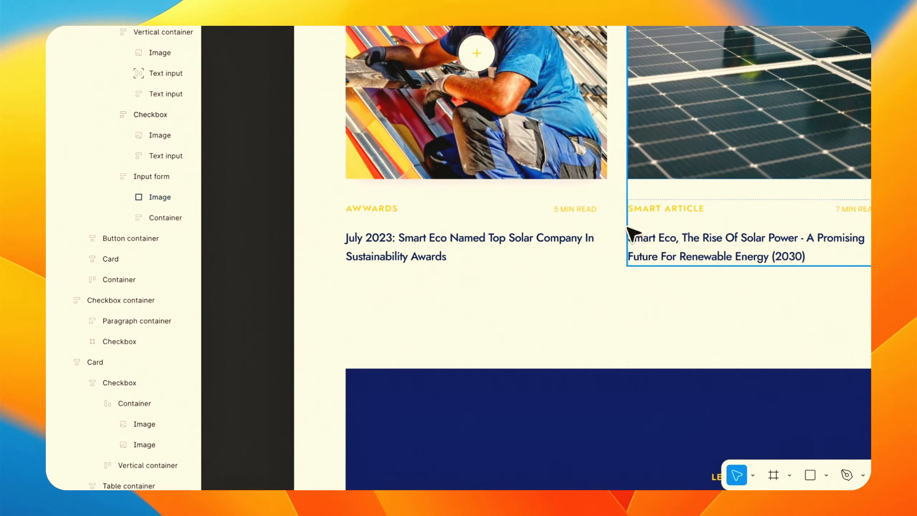
scroll(625, 258, down, 8)
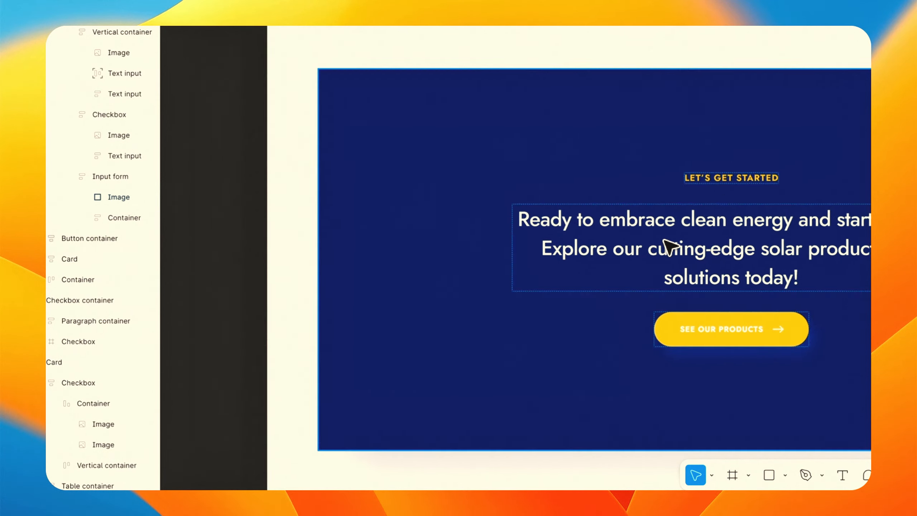
scroll(664, 240, right, 1)
scroll(307, 171, right, 1)
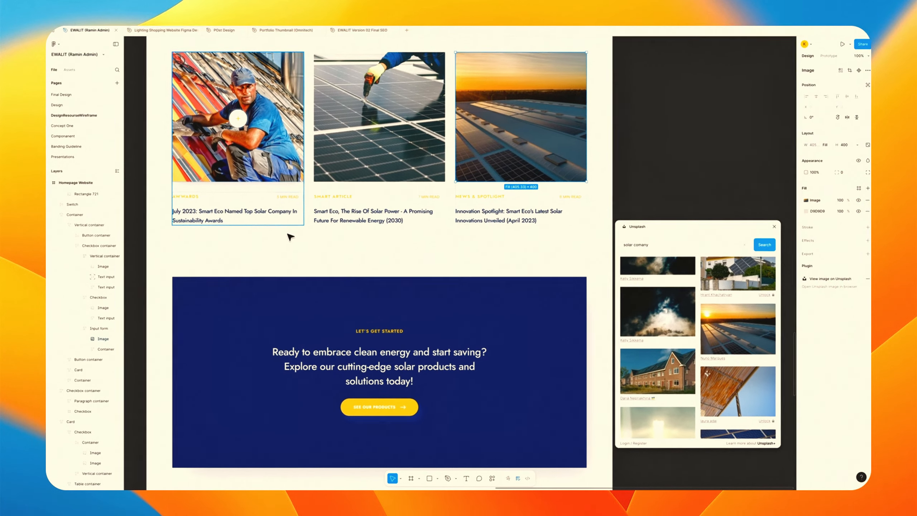
scroll(287, 249, up, 2)
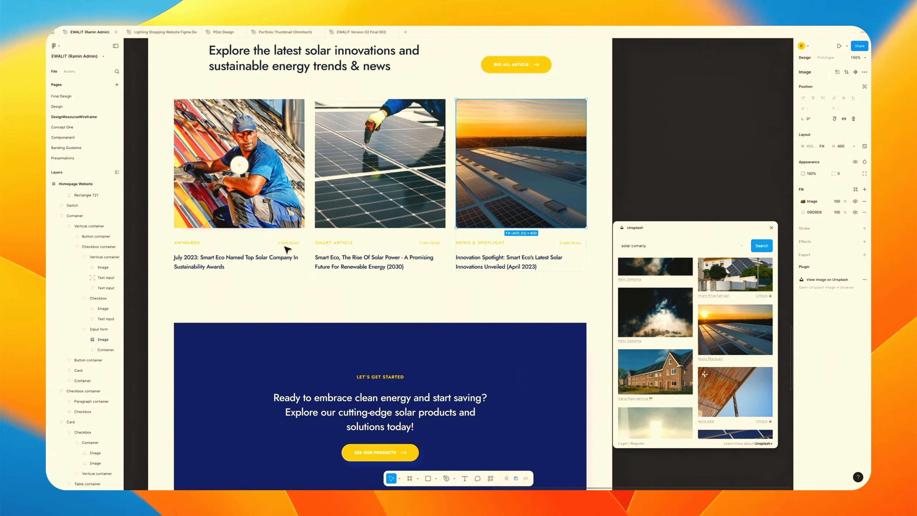
Recolor the article section's E6F0FE read-time badge color to orange F89151.
click(287, 248)
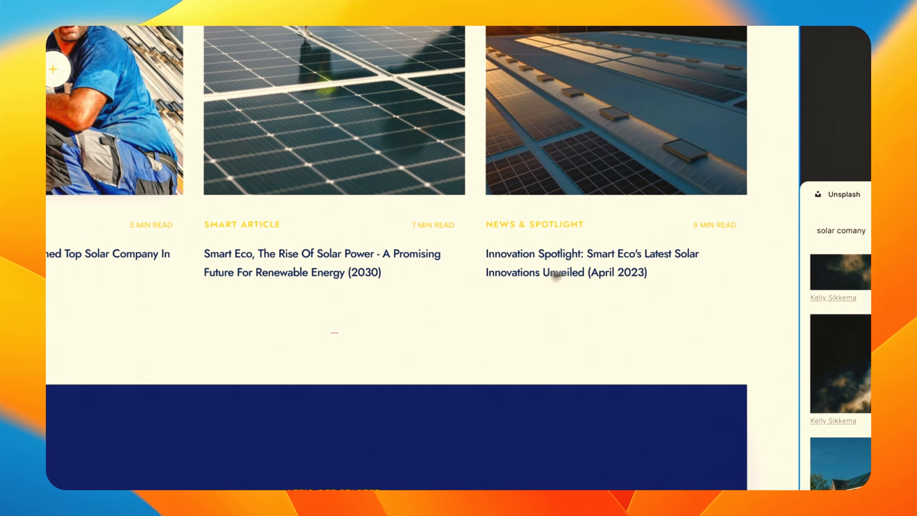
scroll(481, 281, up, 3)
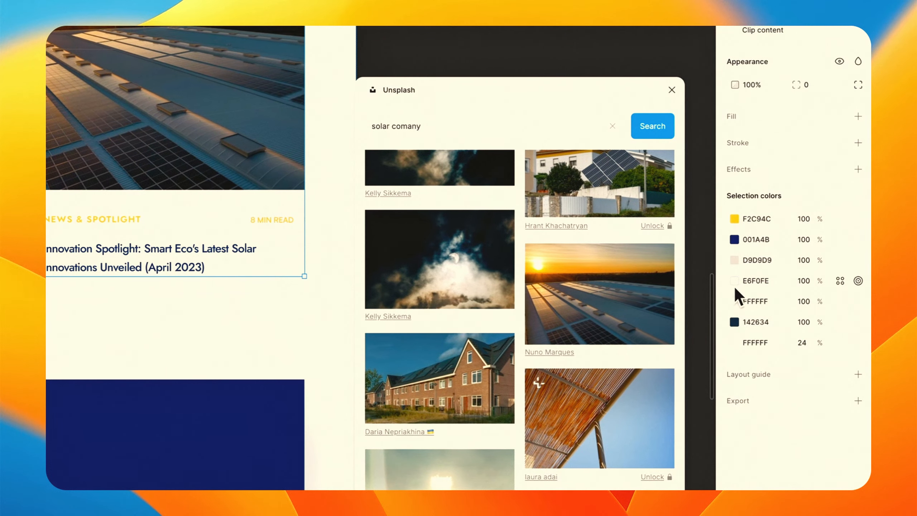
click(734, 280)
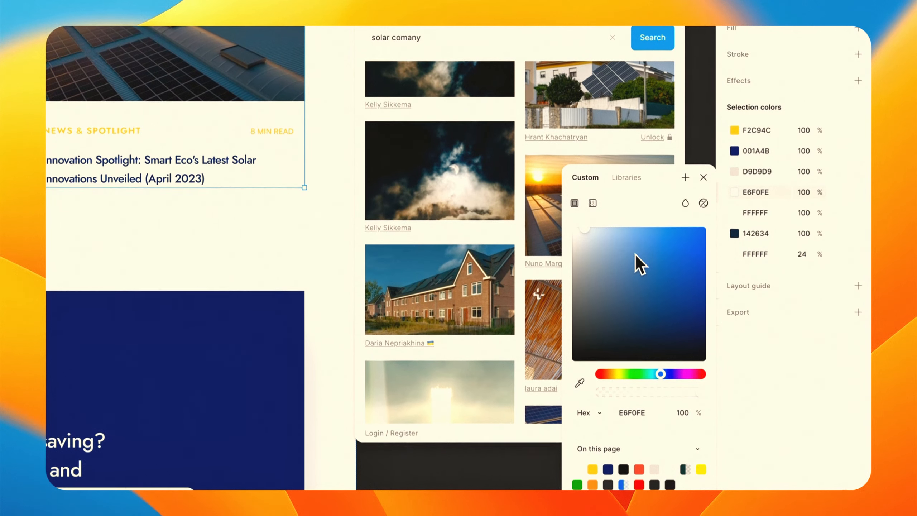
click(643, 231)
click(677, 227)
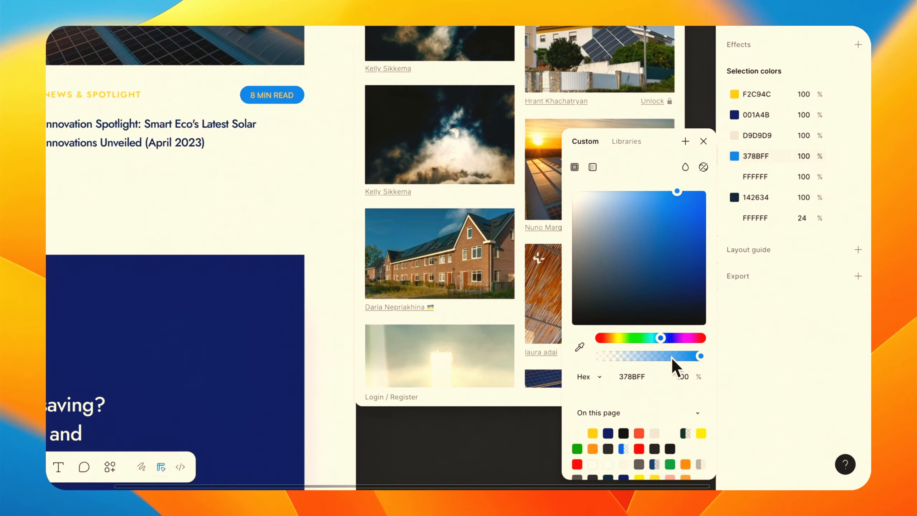
click(703, 435)
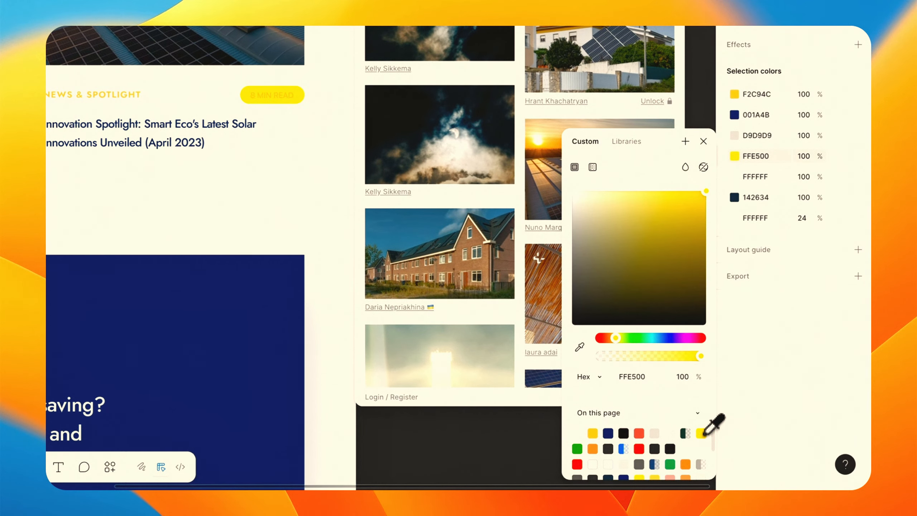
click(593, 449)
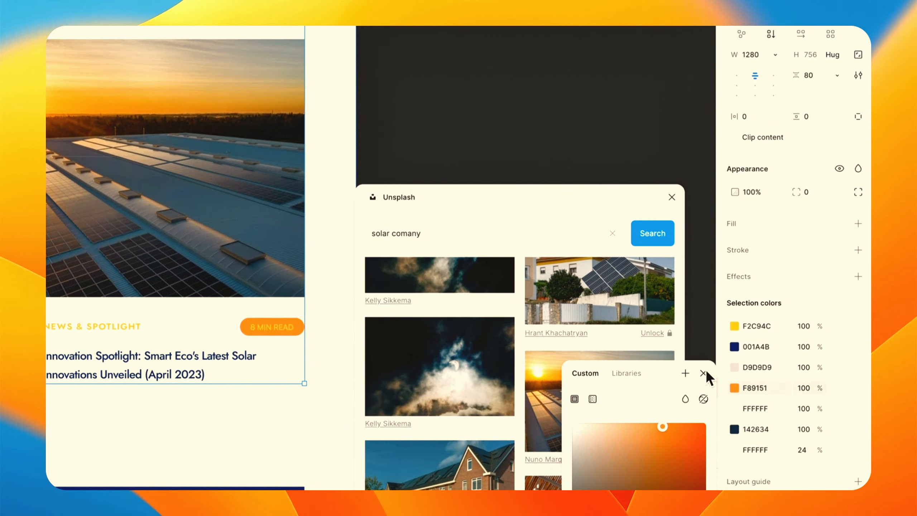
click(704, 140)
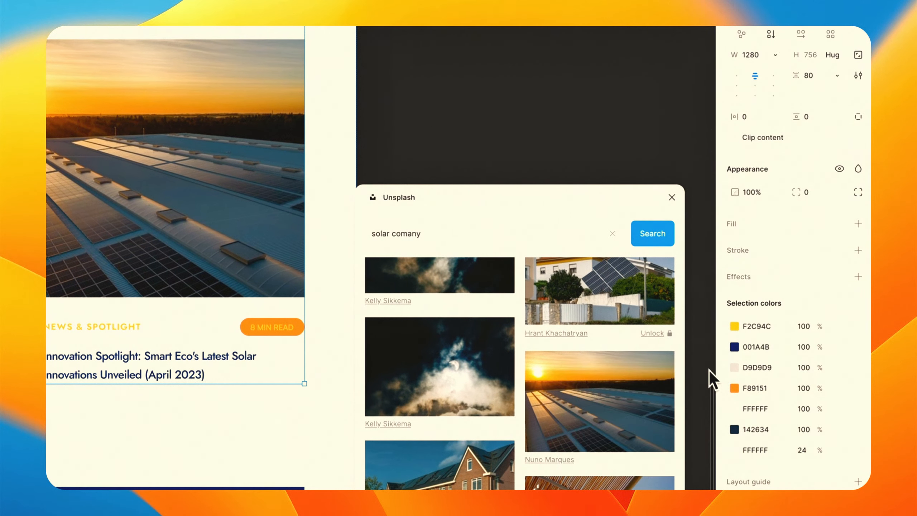
Try recoloring the section's yellow F2C94C category labels to light grey EBEBEB.
click(734, 327)
drag(625, 411, 516, 355)
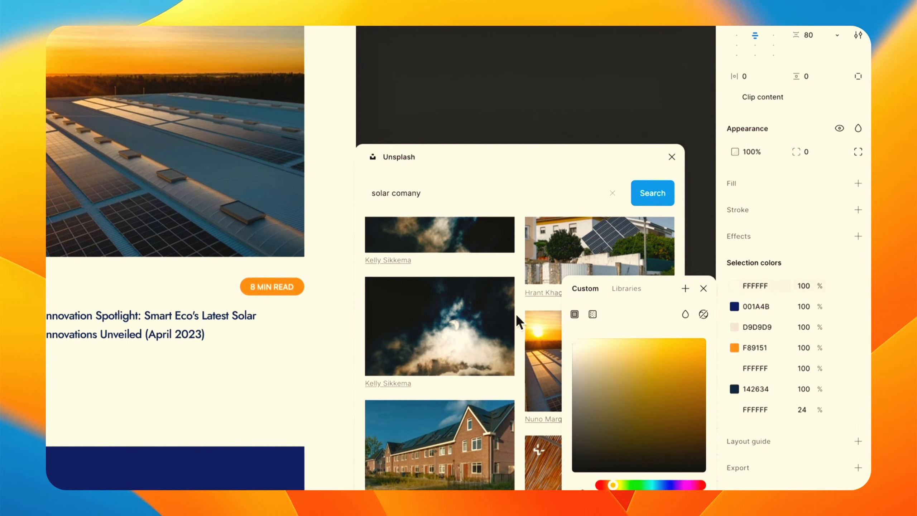
drag(581, 366, 549, 346)
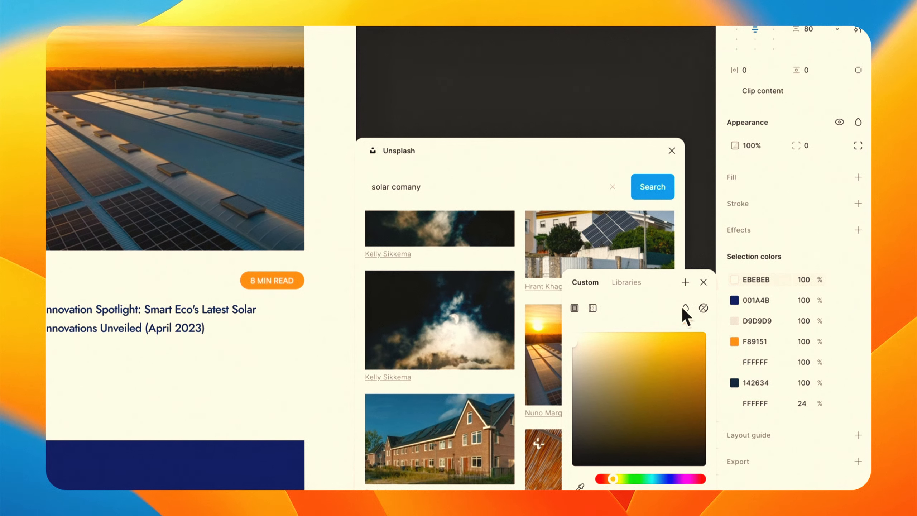
click(702, 282)
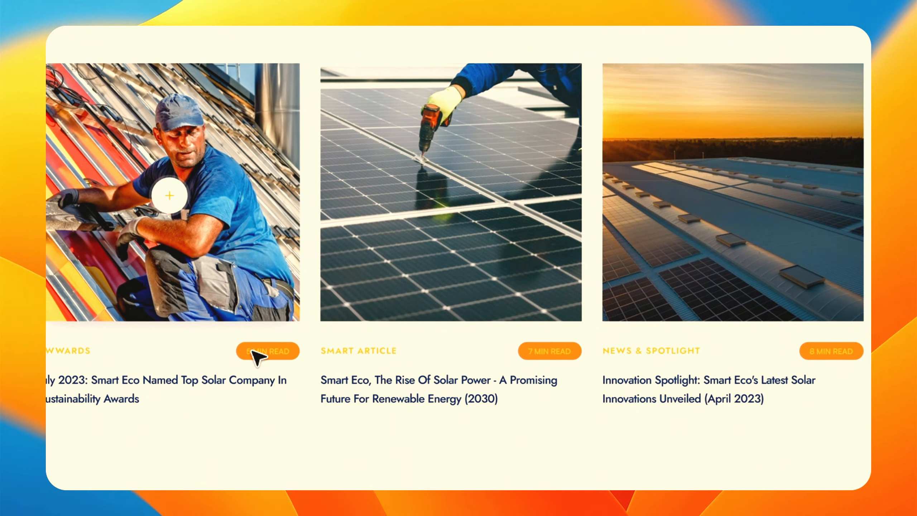
Recolor the article section's yellow F2C94C category labels to black 000000.
click(255, 355)
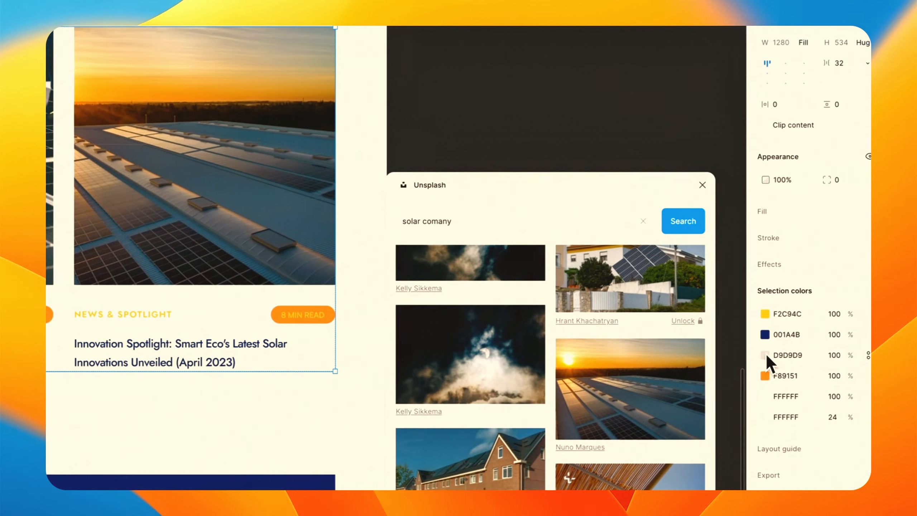
click(734, 314)
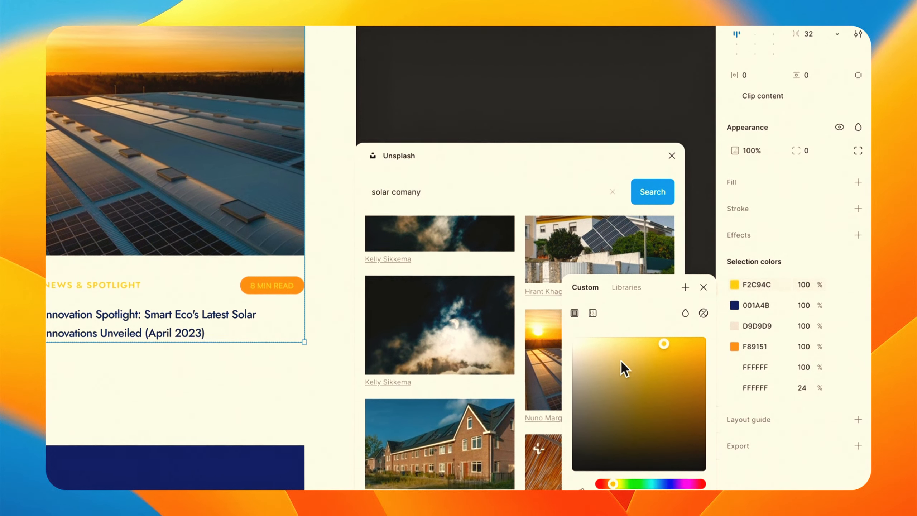
drag(622, 358, 508, 310)
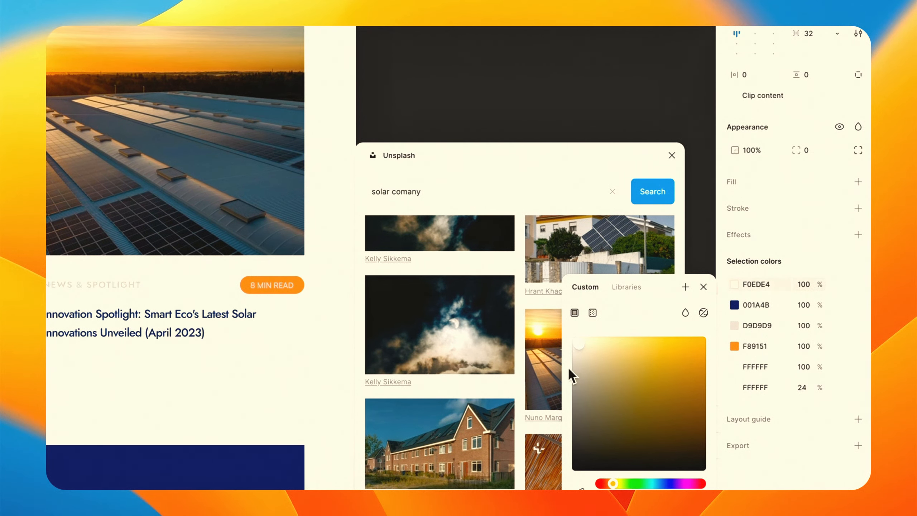
drag(570, 376, 525, 515)
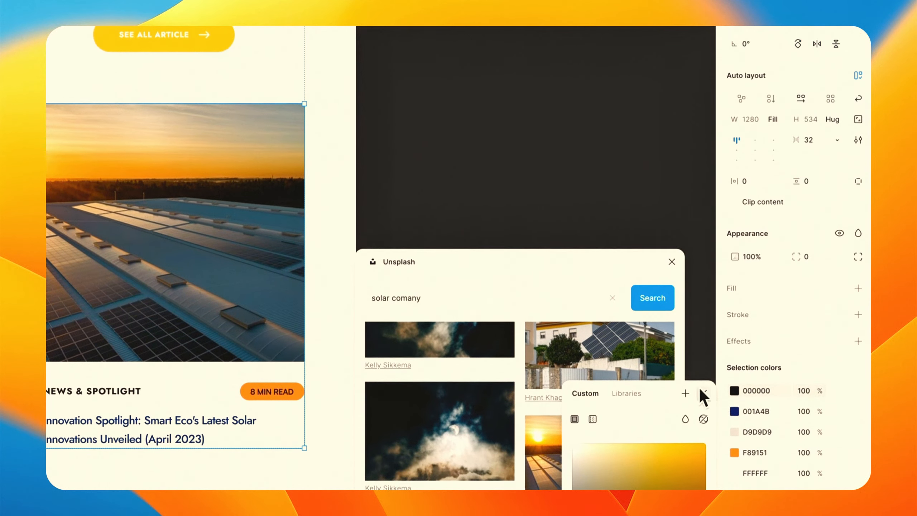
click(704, 117)
click(514, 173)
scroll(659, 373, down, 6)
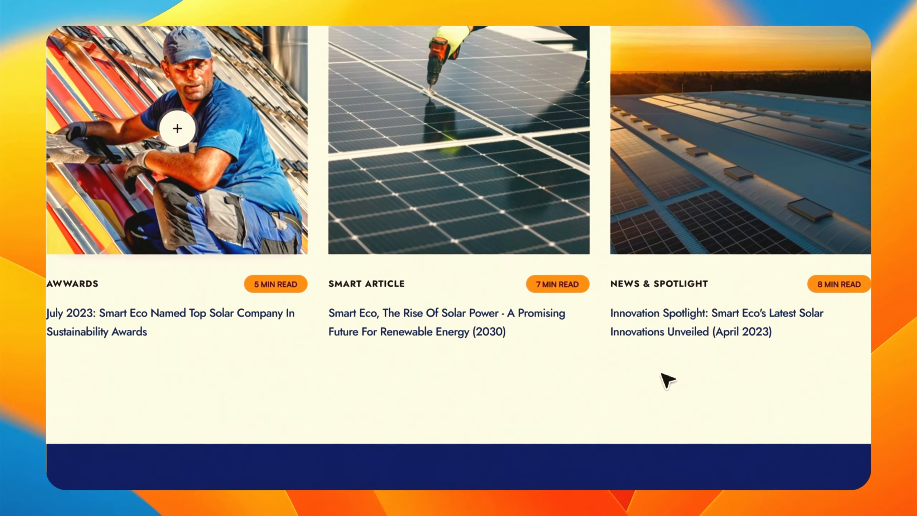
scroll(667, 380, down, 5)
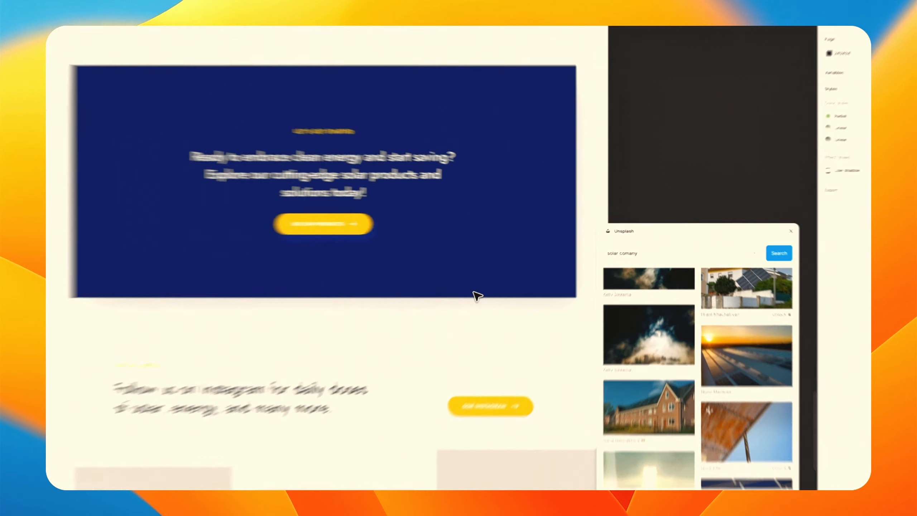
scroll(349, 341, down, 6)
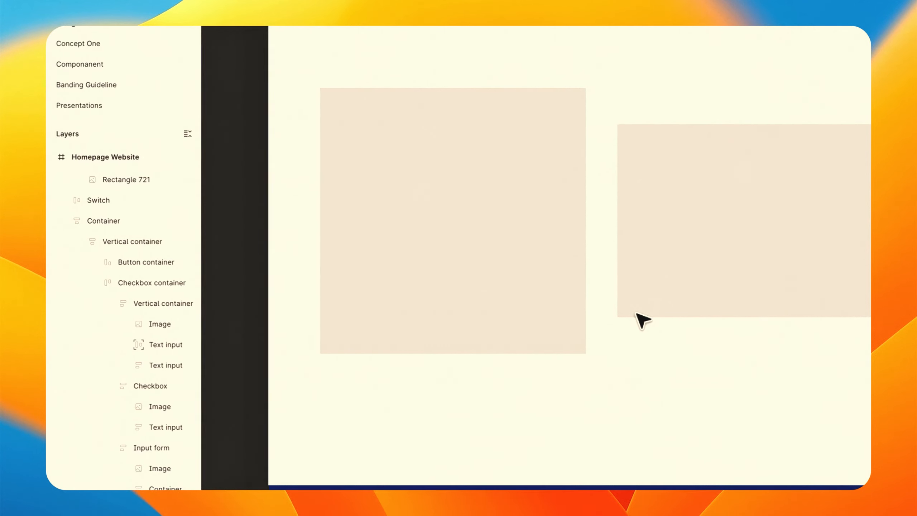
scroll(637, 314, right, 1)
scroll(630, 300, left, 3)
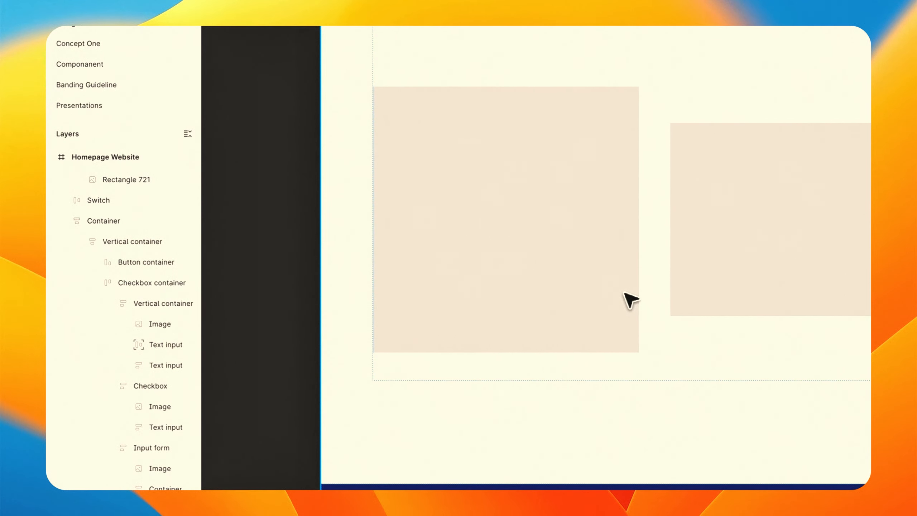
Fill the first Instagram image placeholder with Valeria Nikitina's heat pump photo from an Unsplash search for Heatpump.
double_click(556, 277)
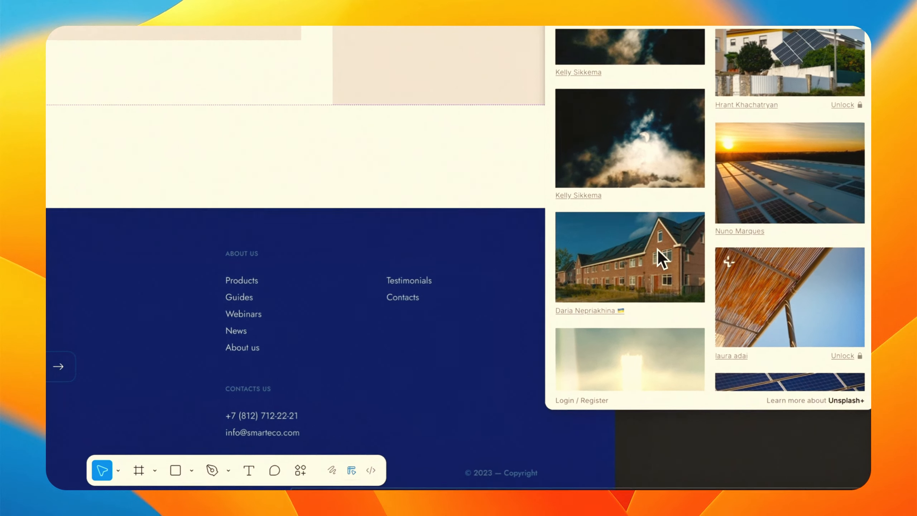
scroll(661, 253, down, 4)
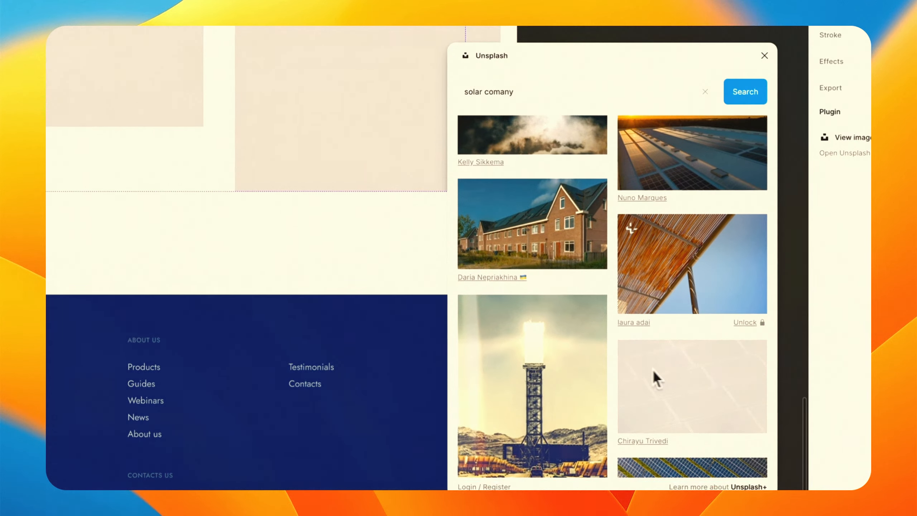
scroll(711, 264, down, 5)
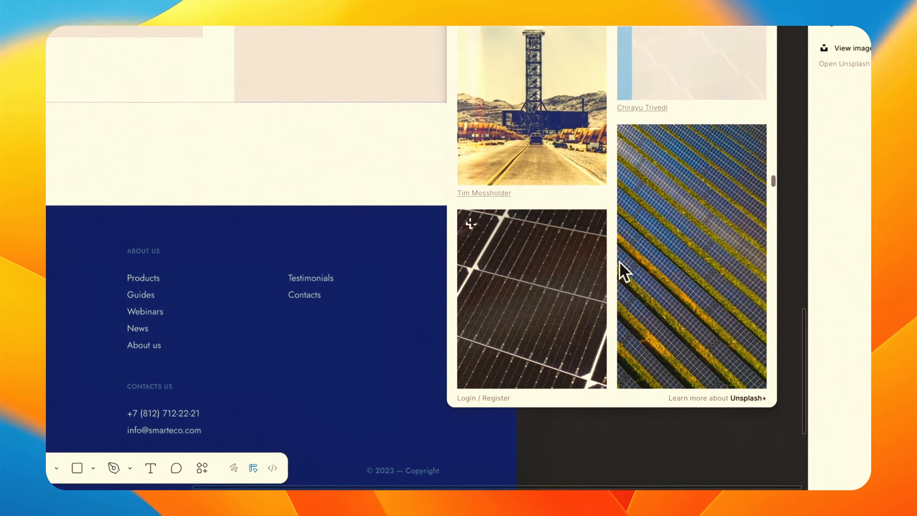
scroll(619, 267, down, 6)
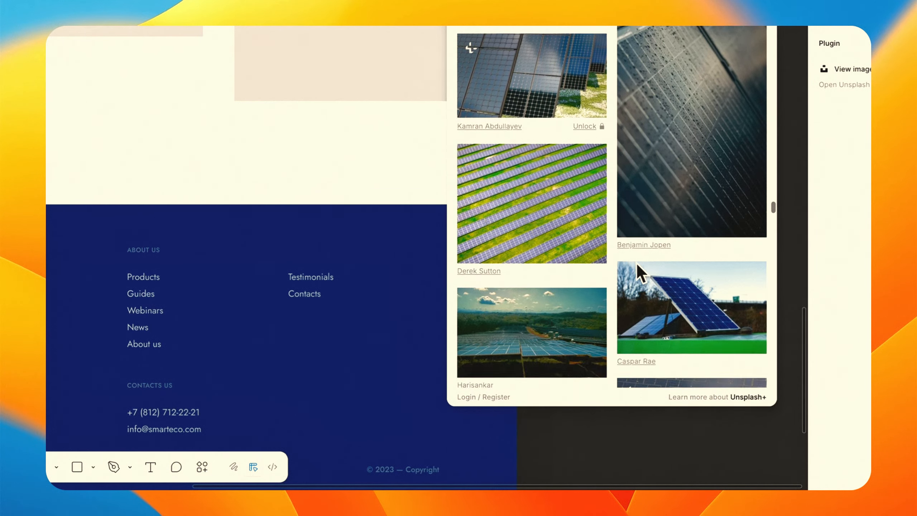
scroll(637, 262, down, 1)
click(525, 143)
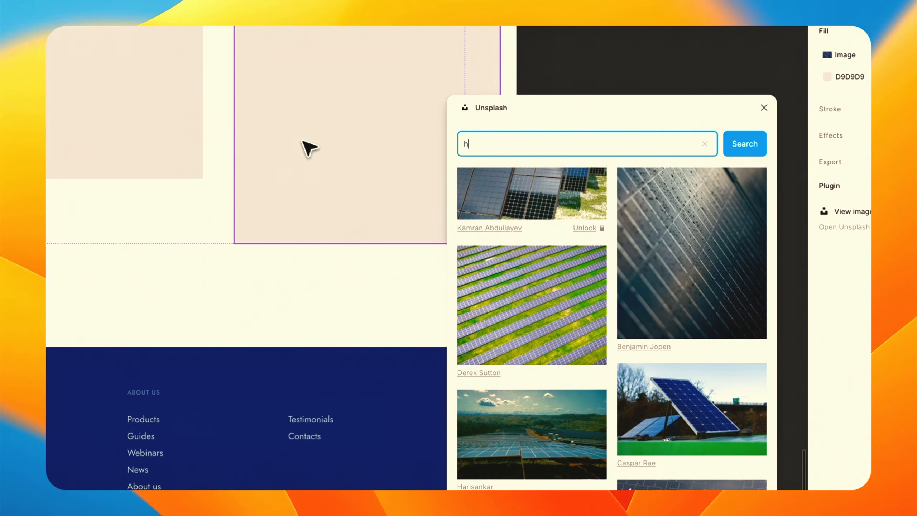
text(hitpump)
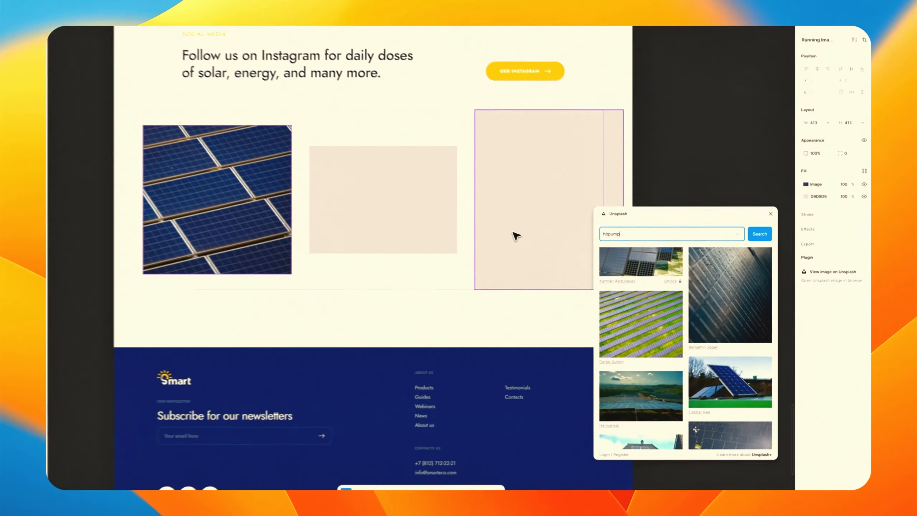
key(Return)
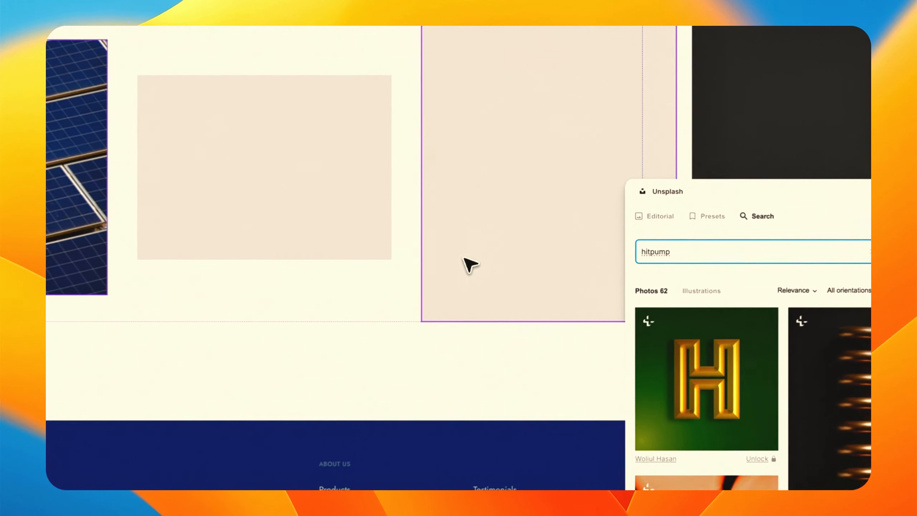
key(super+a)
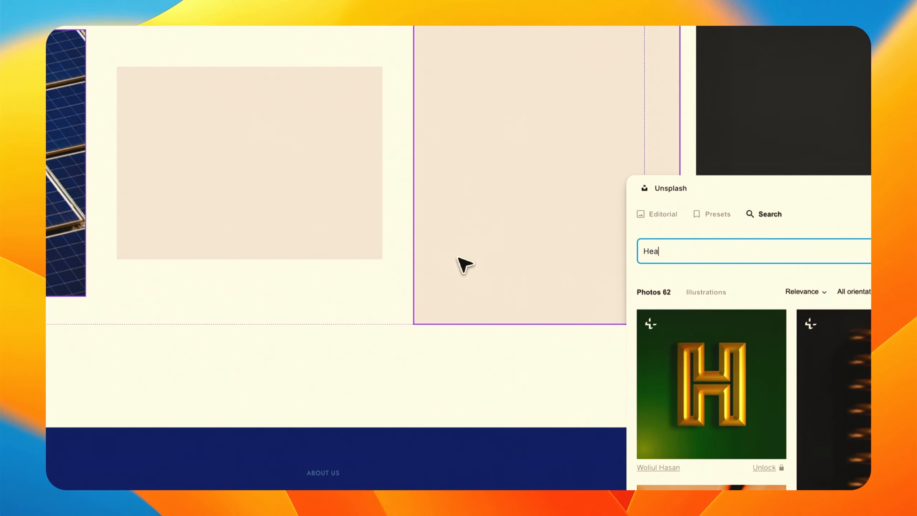
text(Heatpump)
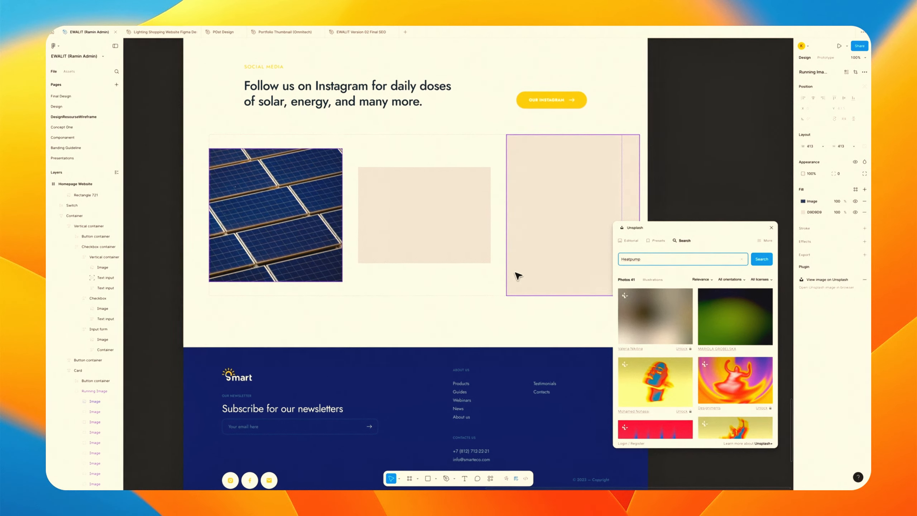
click(677, 329)
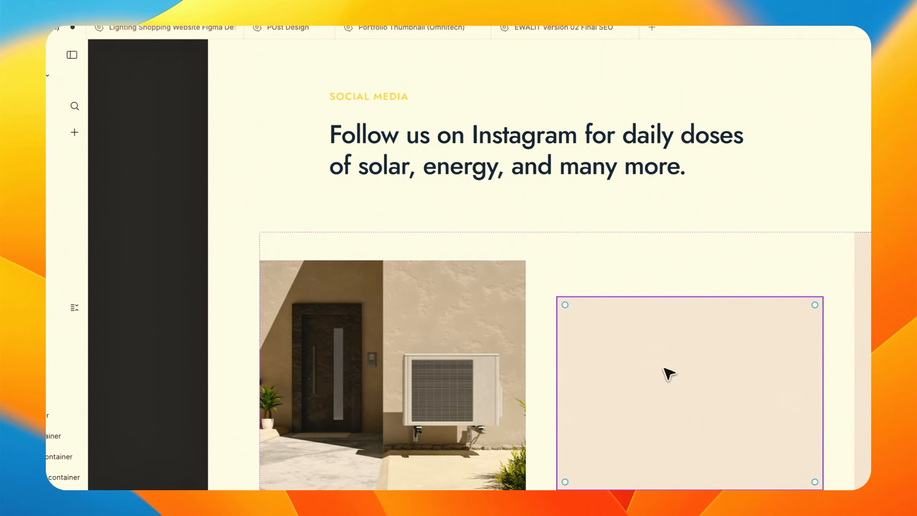
Search Unsplash for solar and fill the tall third Instagram placeholder with the sunset solar-panel photo.
scroll(661, 145, down, 8)
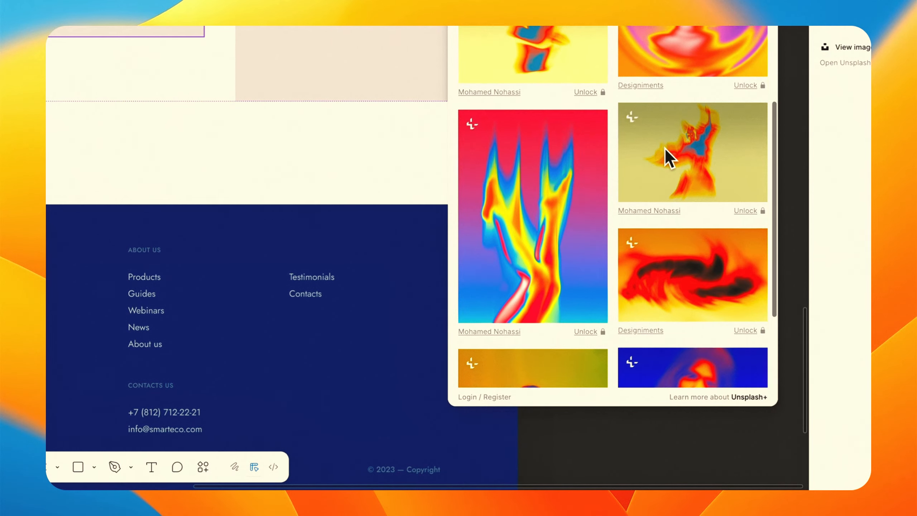
scroll(665, 150, down, 2)
scroll(657, 141, up, 10)
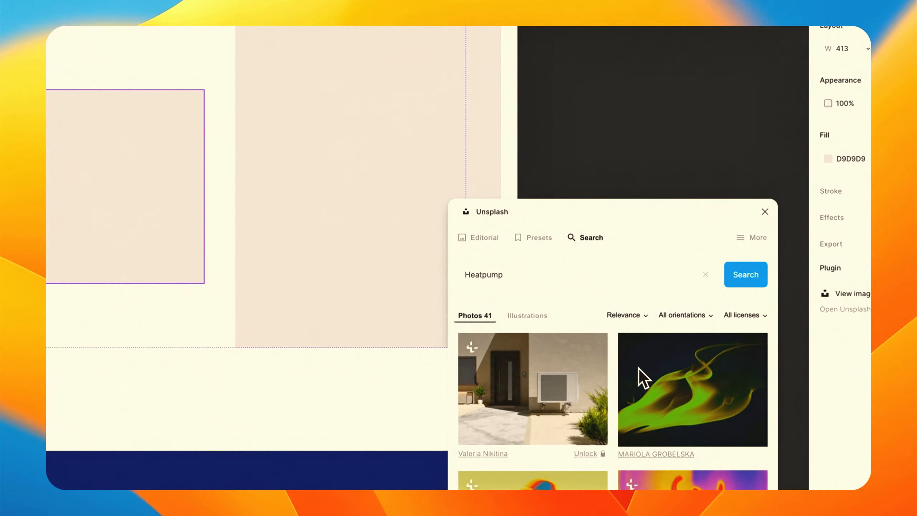
scroll(621, 114, down, 3)
scroll(685, 305, down, 15)
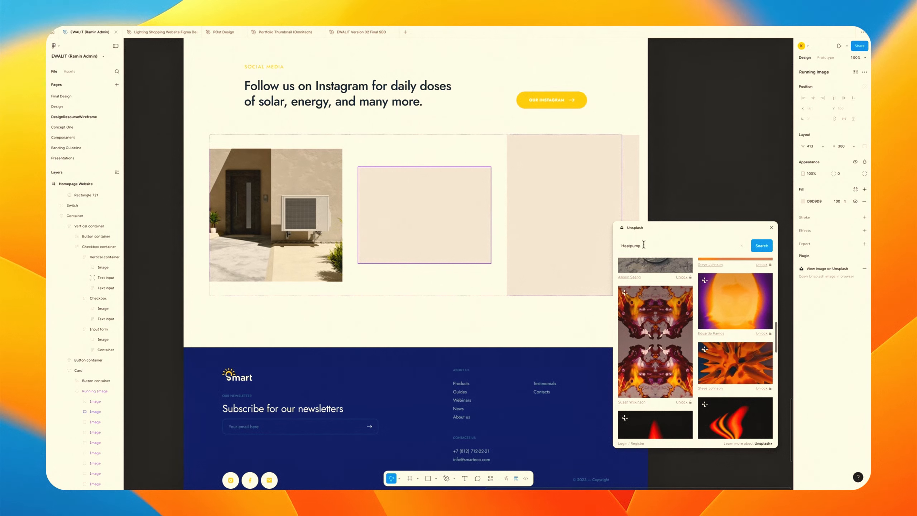
drag(629, 246, 520, 243)
text(solar)
key(Return)
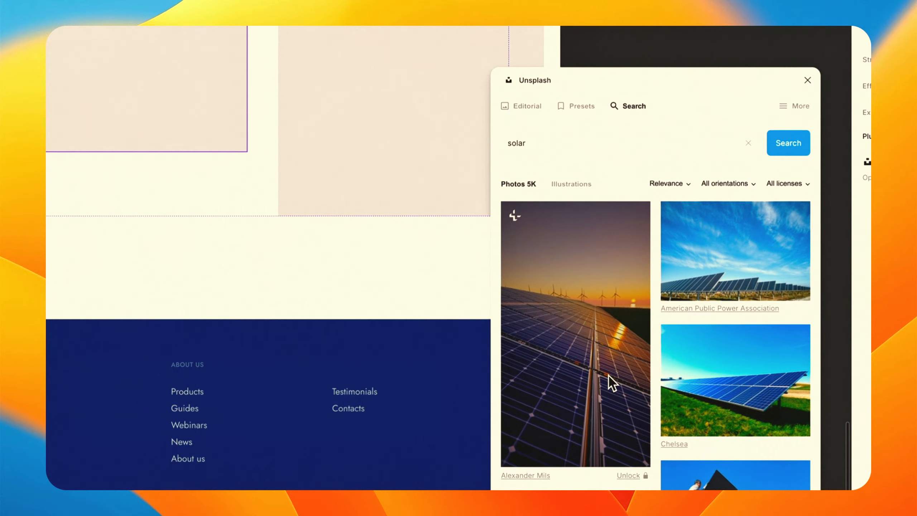
click(705, 431)
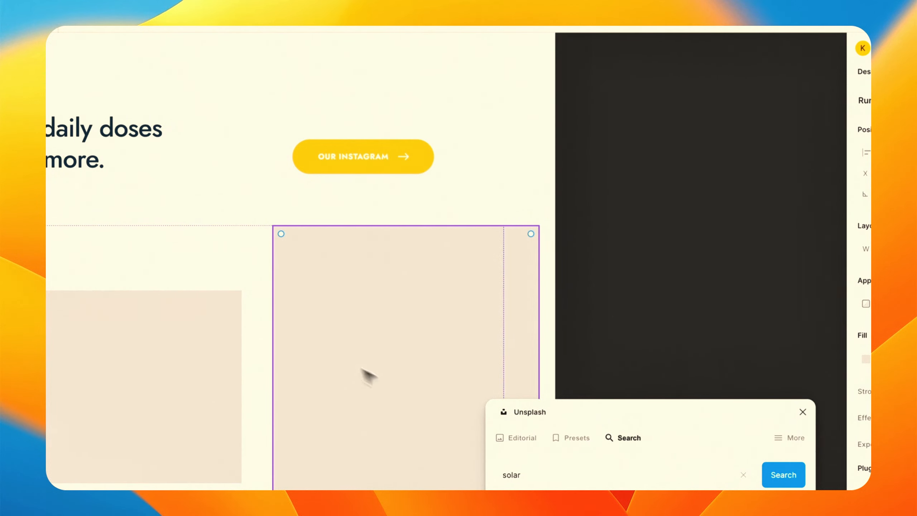
click(487, 313)
Fill the second Instagram placeholder with Bill Mead's rooftop solar installer photo and close the Unsplash plugin.
click(153, 351)
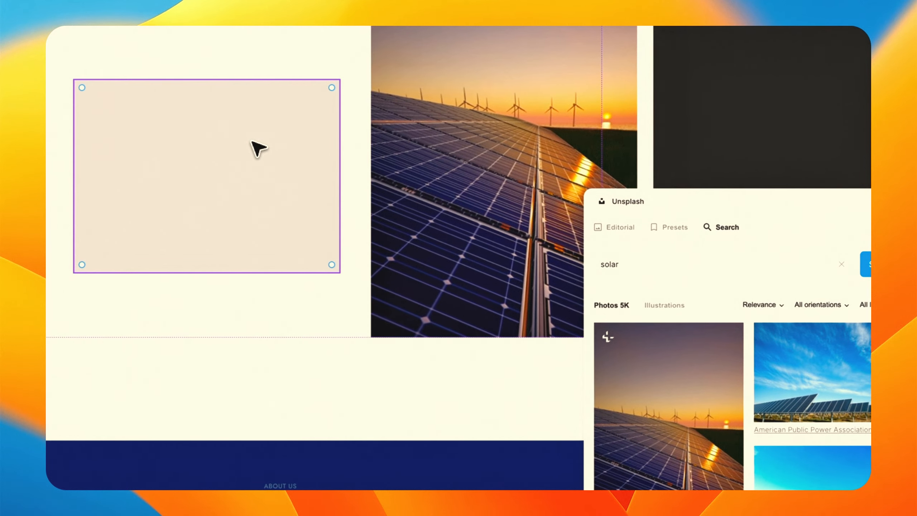
scroll(635, 361, down, 6)
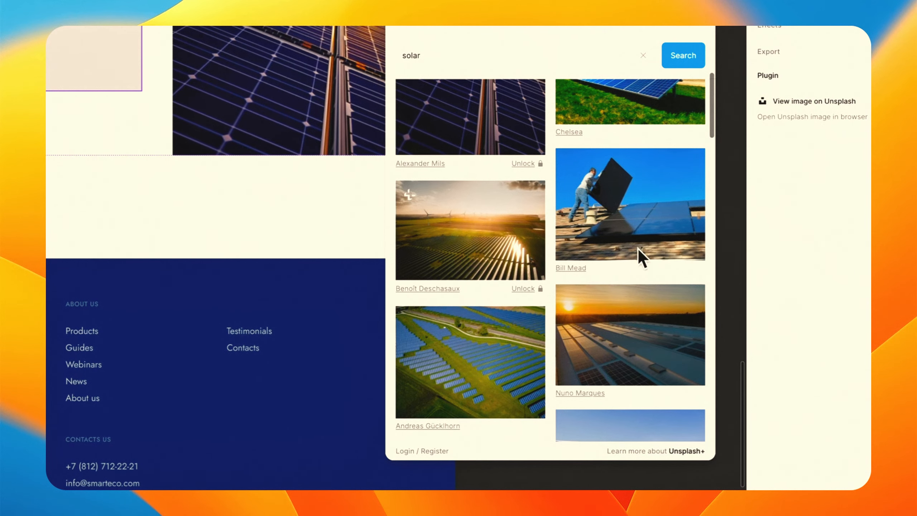
click(637, 249)
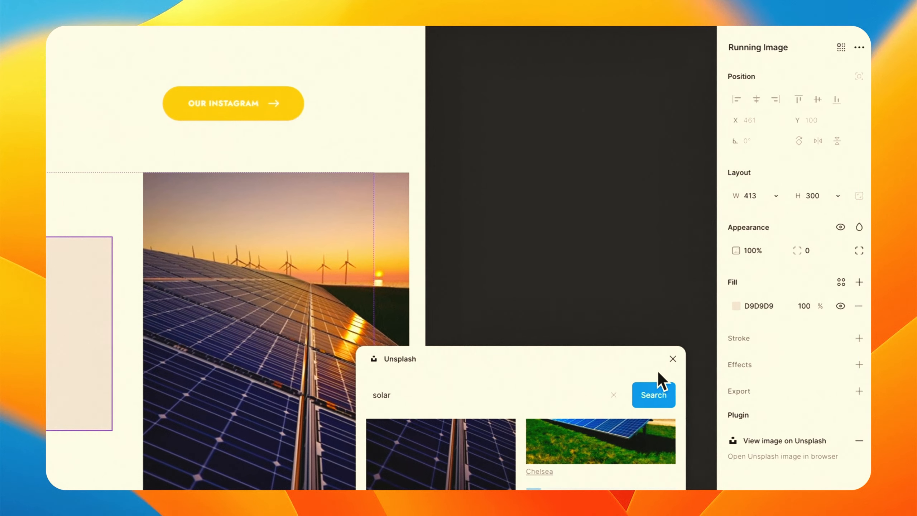
click(673, 359)
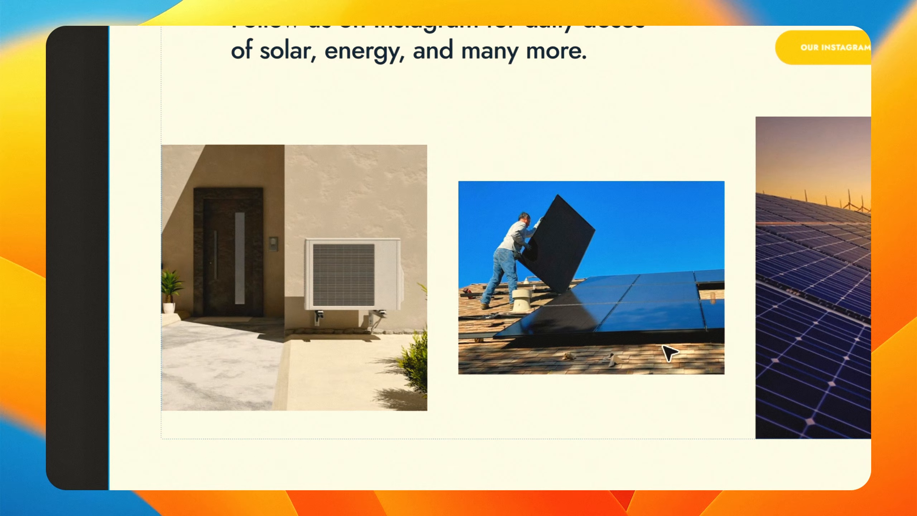
Review the homepage frame from the social media section up to the hero section.
scroll(668, 351, up, 5)
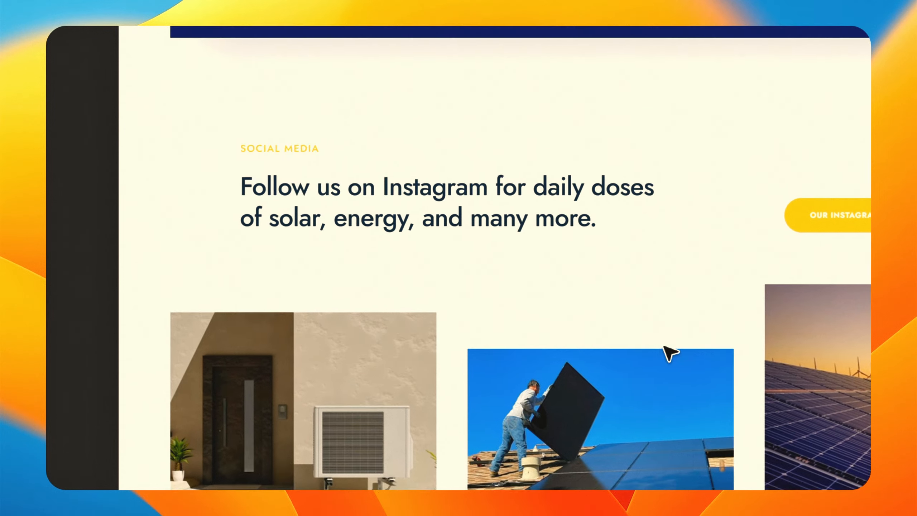
scroll(668, 352, down, 10)
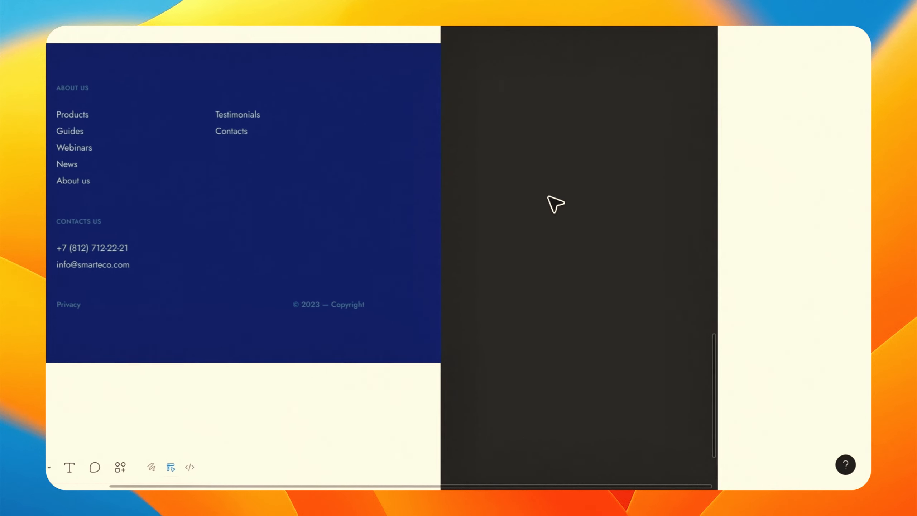
key(super+minus)
key(super+minus)
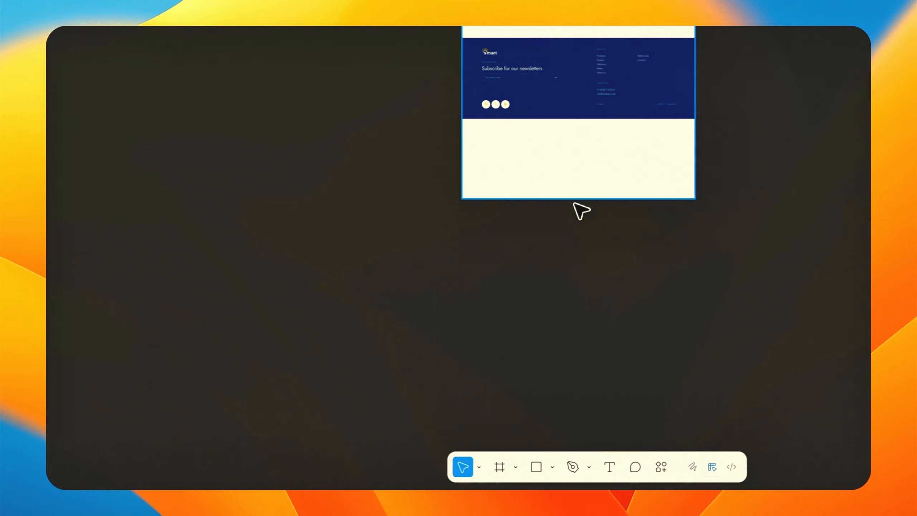
drag(254, 199, 249, 127)
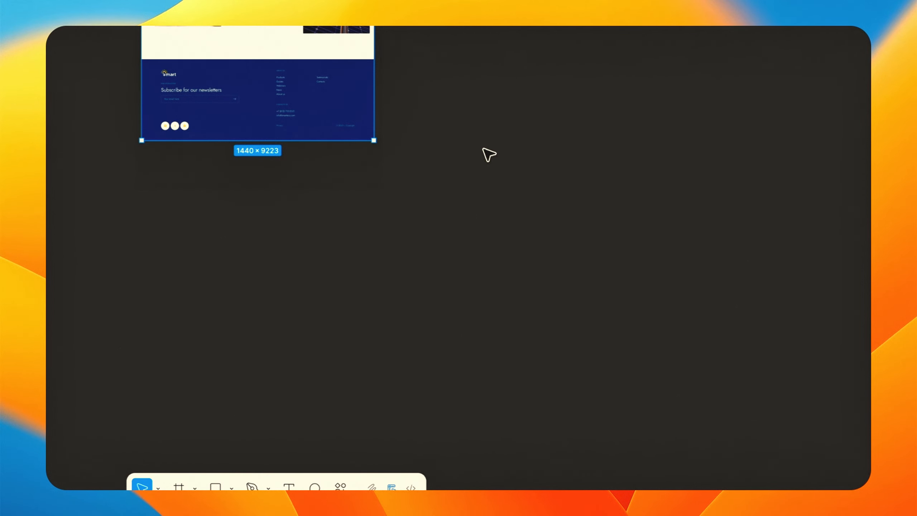
scroll(488, 158, up, 15)
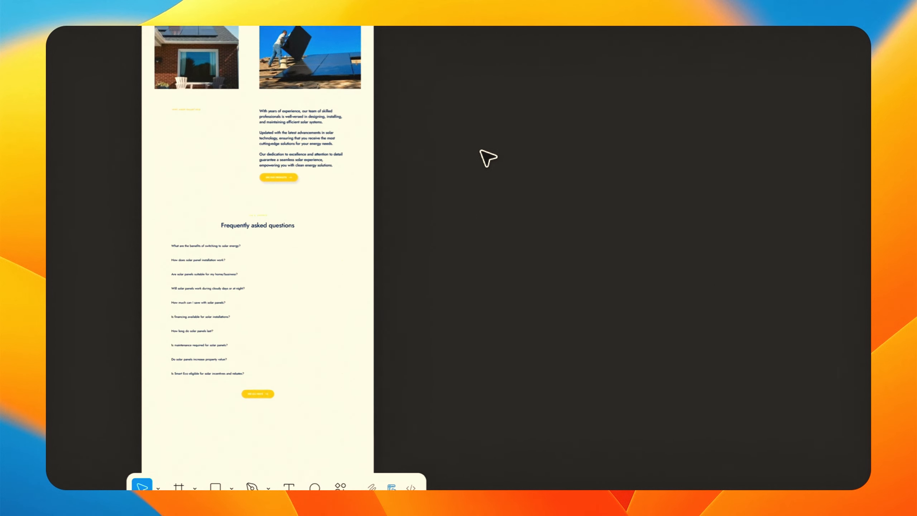
scroll(489, 158, up, 6)
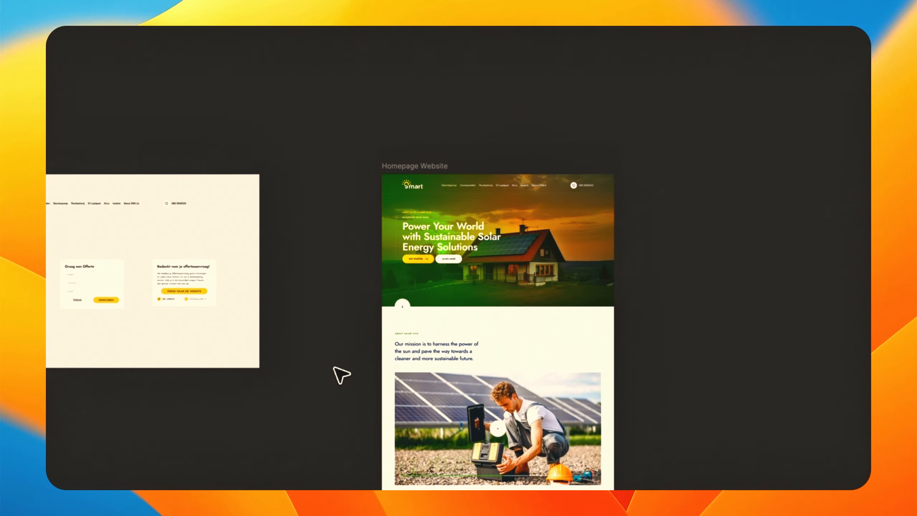
key(super+plus)
key(super+plus)
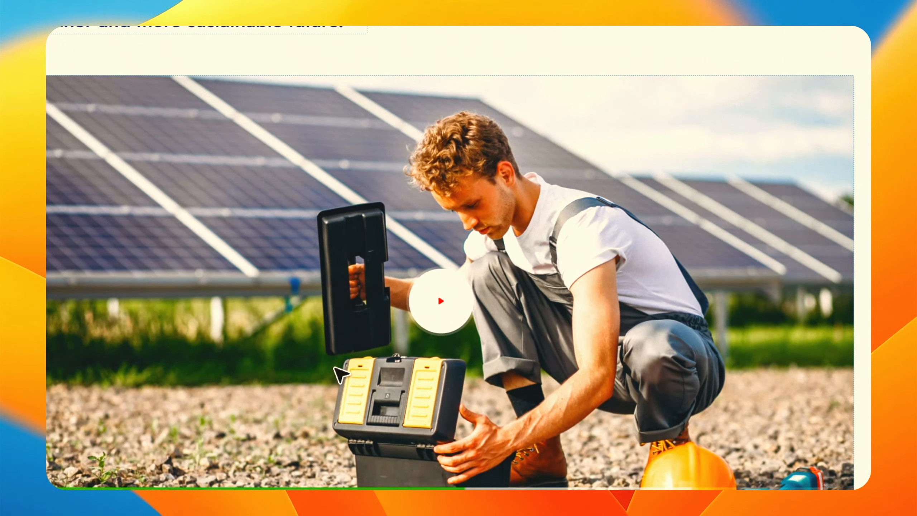
scroll(446, 188, down, 10)
scroll(452, 134, up, 12)
scroll(467, 143, left, 12)
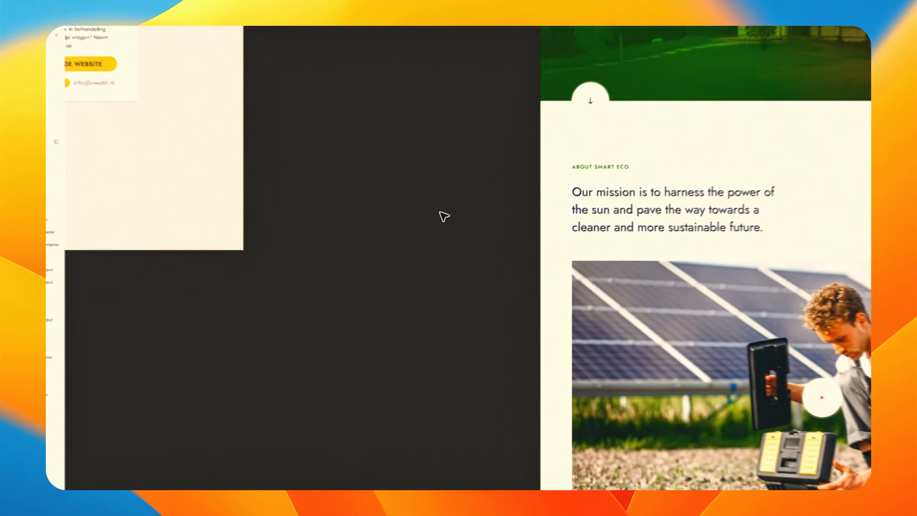
scroll(440, 212, up, 5)
scroll(439, 212, right, 8)
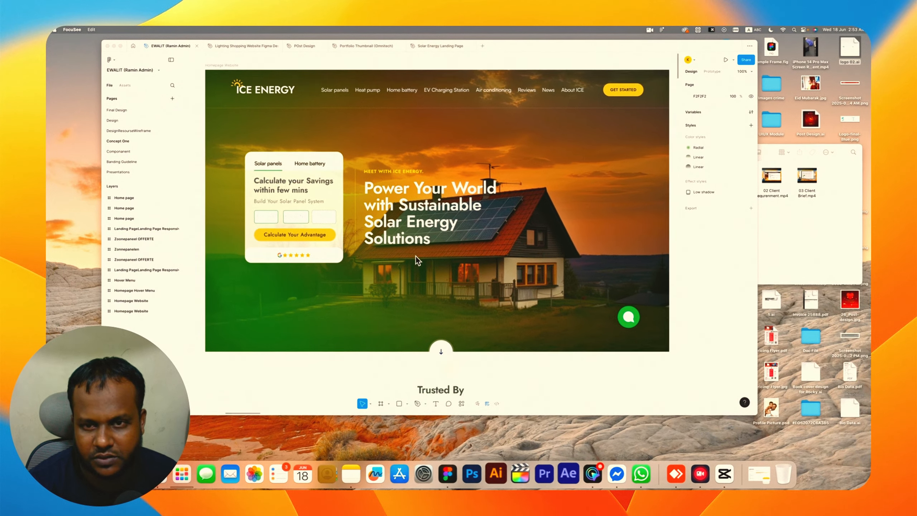
Scroll through the ICE ENERGY landing page design to review its sections down to the testimonials.
scroll(571, 282, down, 1)
scroll(415, 257, down, 5)
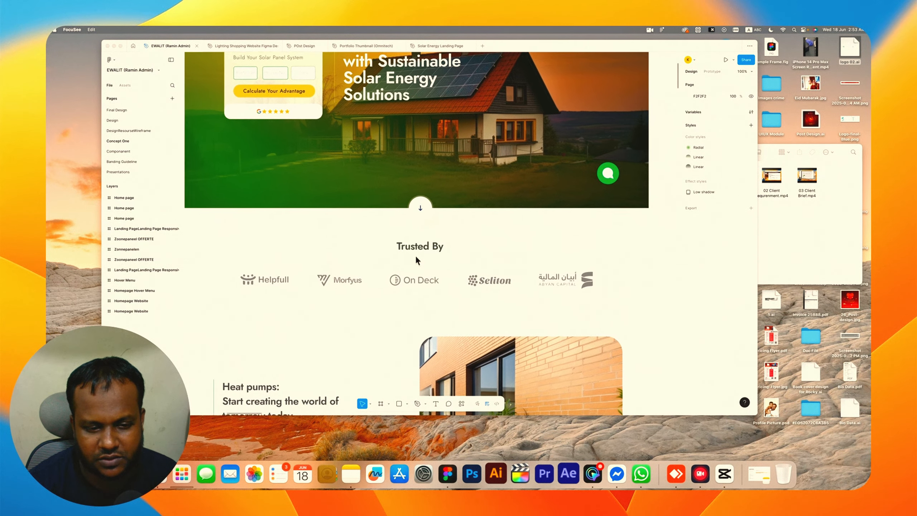
scroll(416, 258, down, 2)
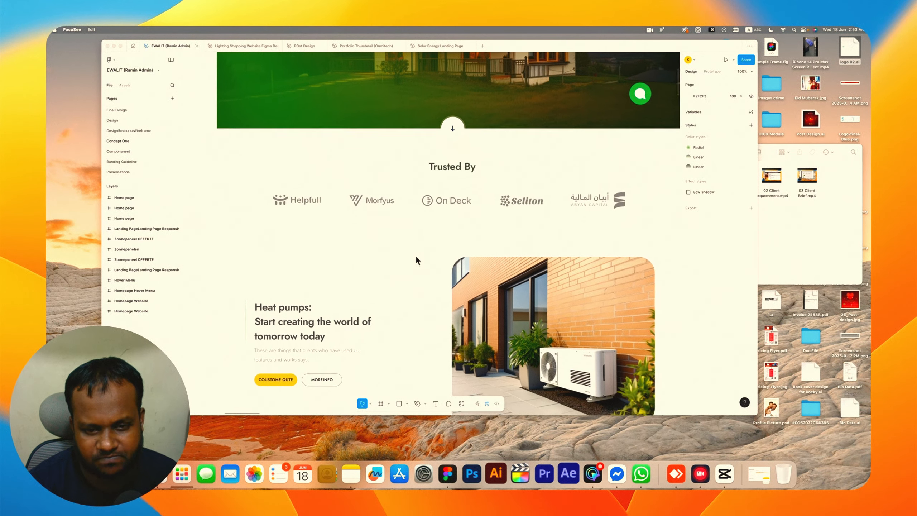
scroll(415, 255, down, 5)
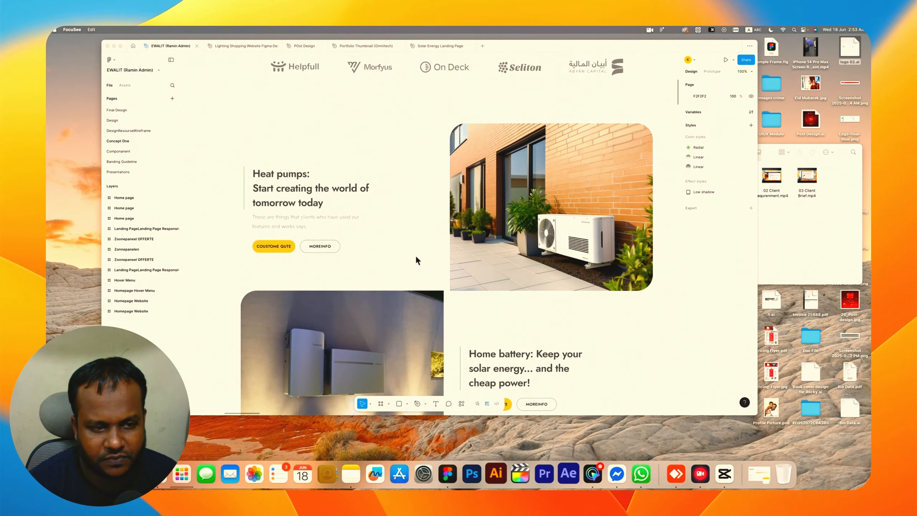
scroll(475, 213, down, 12)
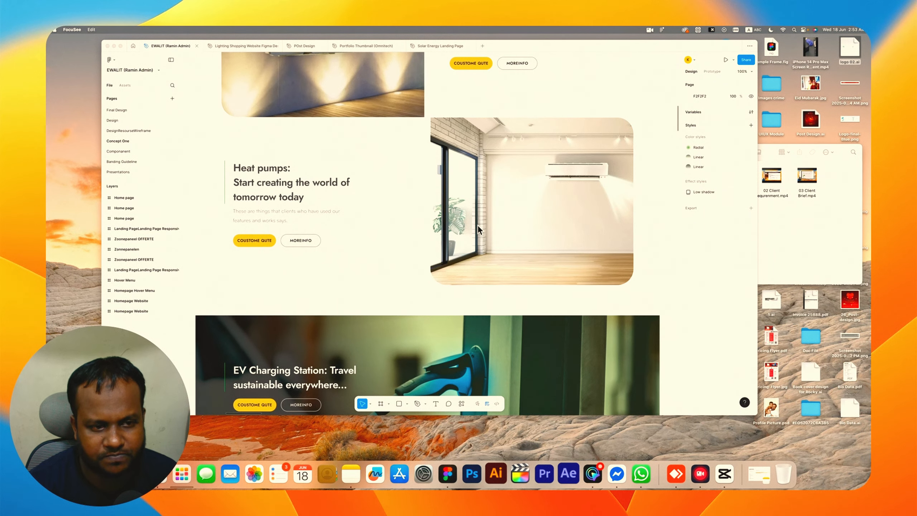
scroll(477, 225, down, 7)
scroll(353, 214, right, 1)
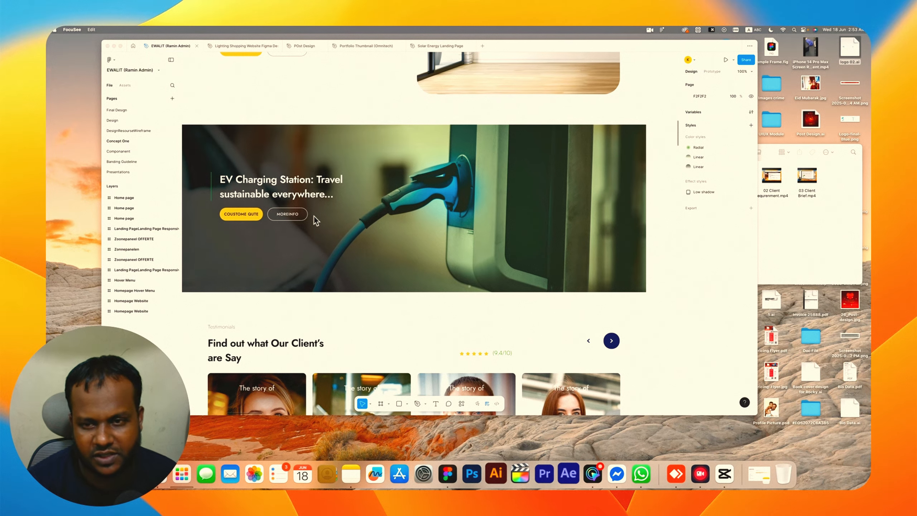
scroll(311, 243, down, 5)
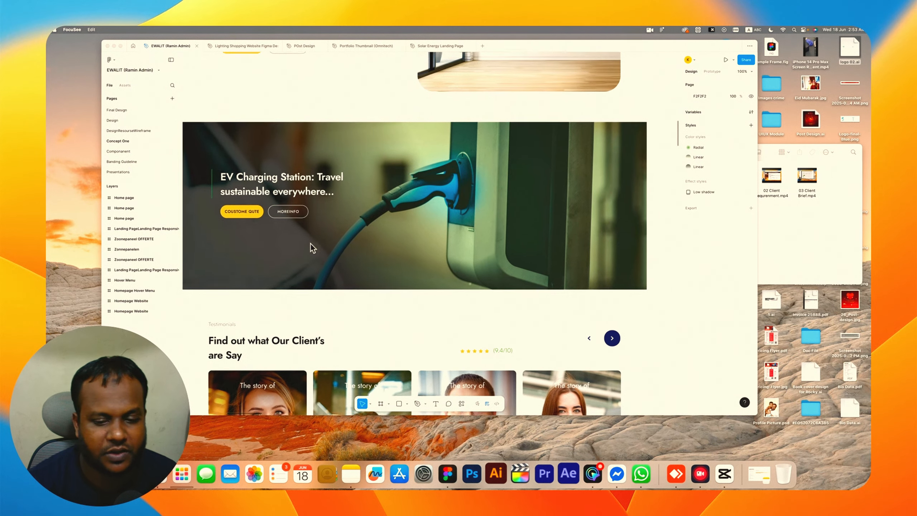
scroll(311, 243, down, 2)
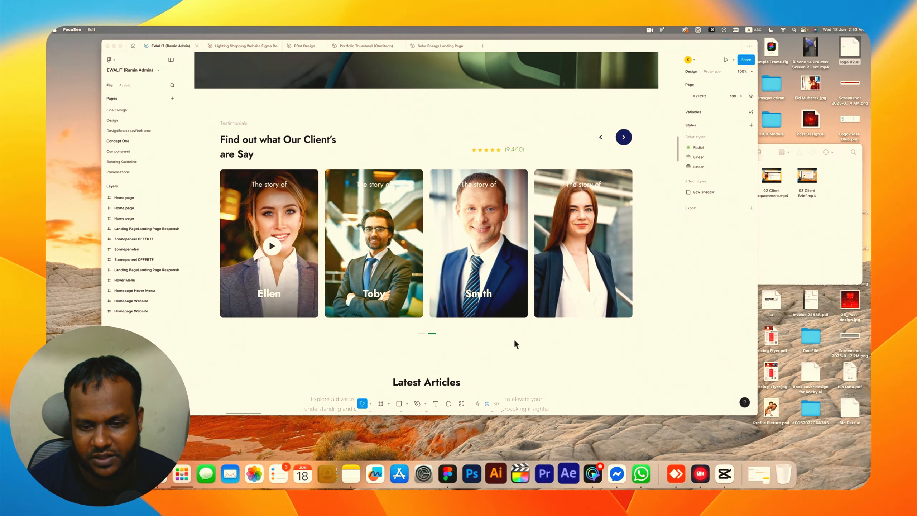
Review the Latest Articles and Stay in the Know sections below the testimonials, then return to the hero.
scroll(459, 248, down, 6)
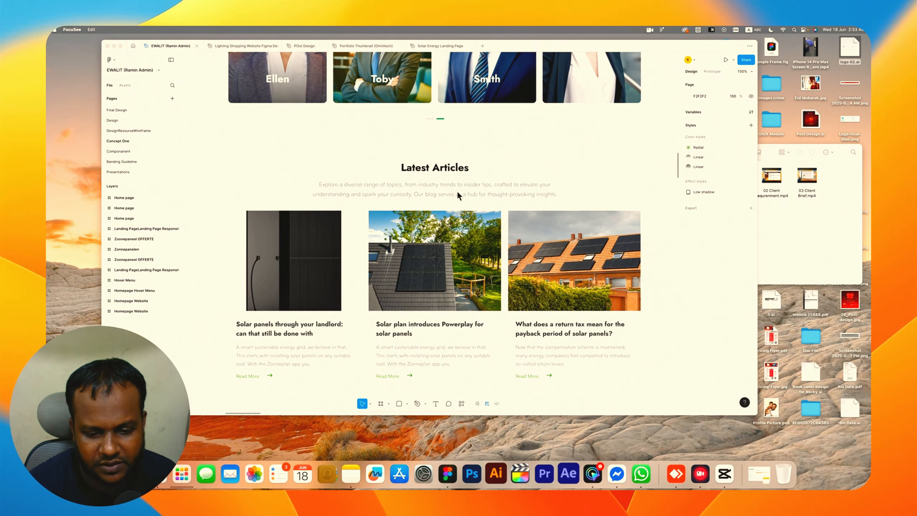
scroll(458, 192, down, 2)
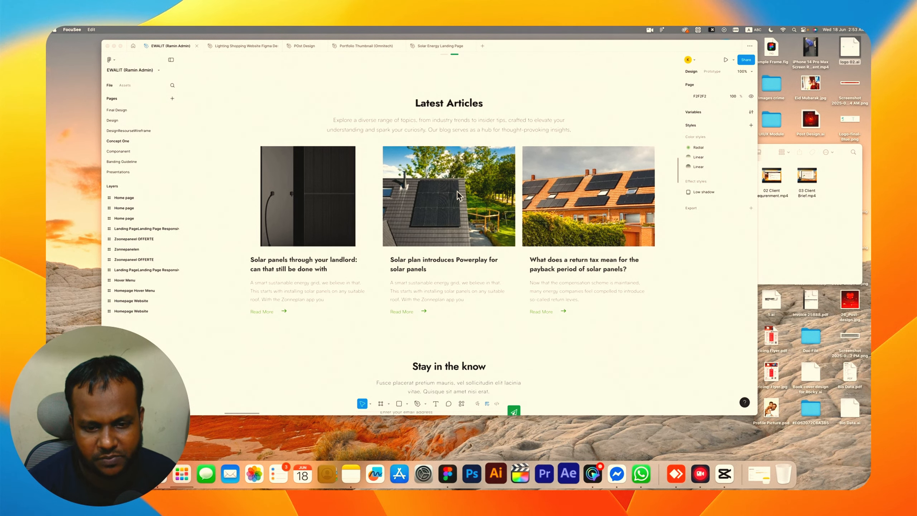
scroll(458, 191, up, 20)
scroll(458, 191, up, 4)
scroll(458, 191, left, 2)
scroll(459, 191, down, 1)
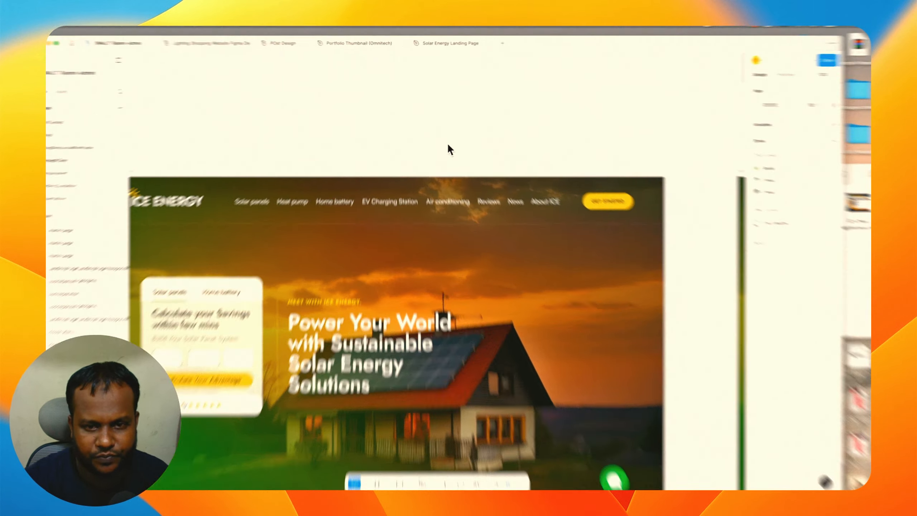
Examine the desktop homepage hero and the neighbouring Homepage Hover Menu frame with its dropdown.
click(431, 127)
scroll(430, 126, left, 2)
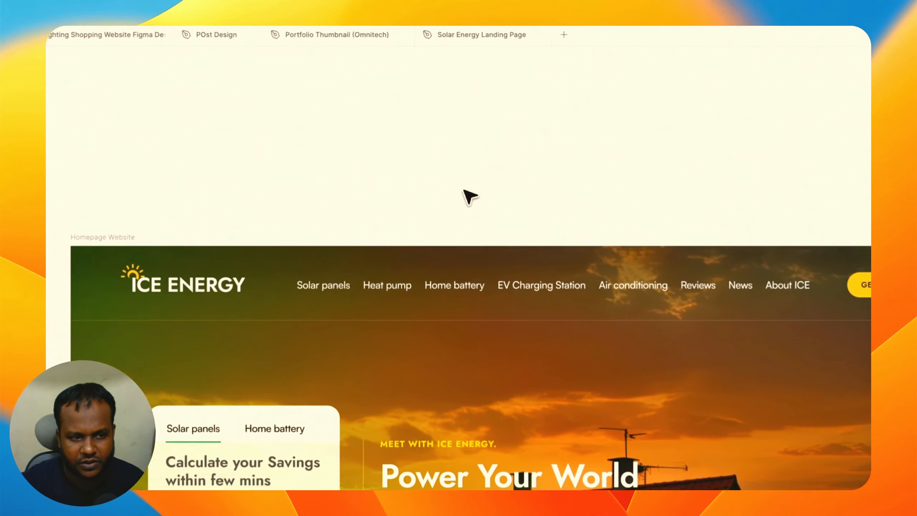
scroll(463, 189, left, 2)
scroll(464, 191, right, 1)
scroll(470, 200, down, 3)
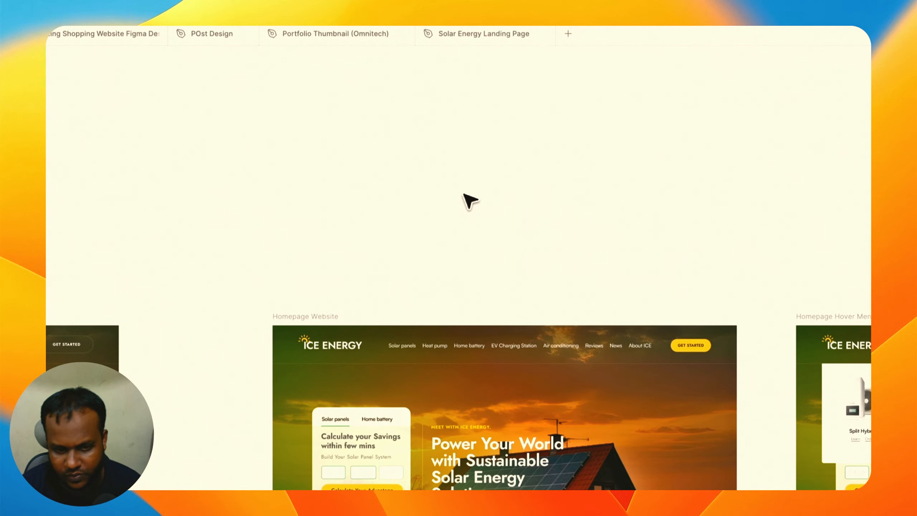
scroll(507, 272, right, 3)
scroll(509, 273, right, 10)
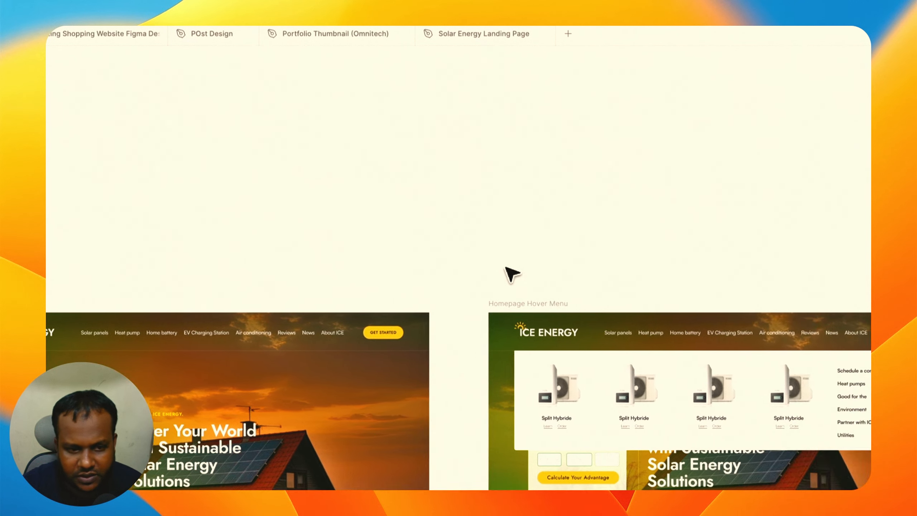
scroll(413, 179, up, 5)
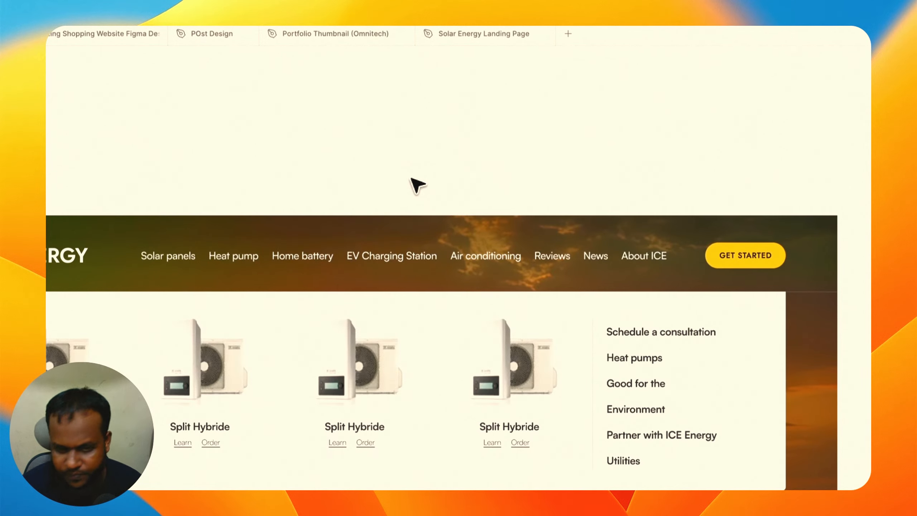
scroll(463, 327, left, 3)
scroll(466, 327, up, 2)
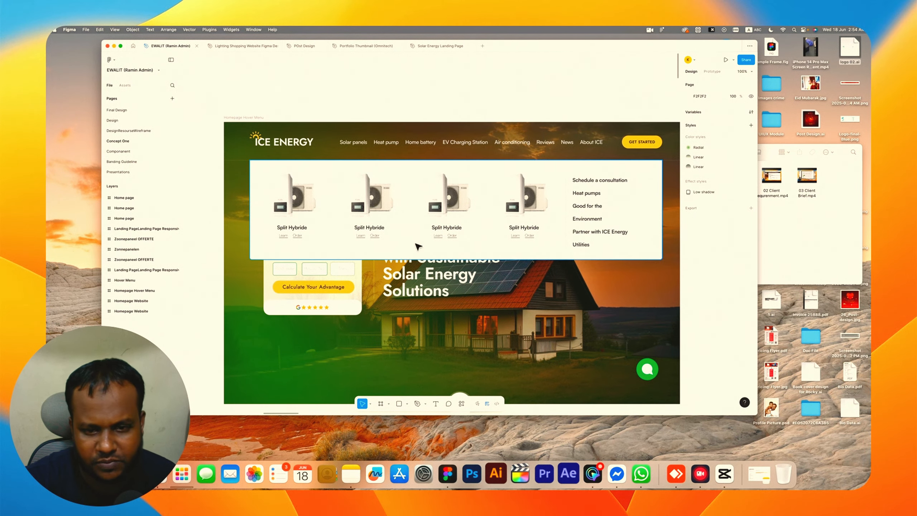
Scroll down the Homepage Hover Menu frame through its service blocks, testimonials and articles, then view the overall canvas.
scroll(336, 181, down, 5)
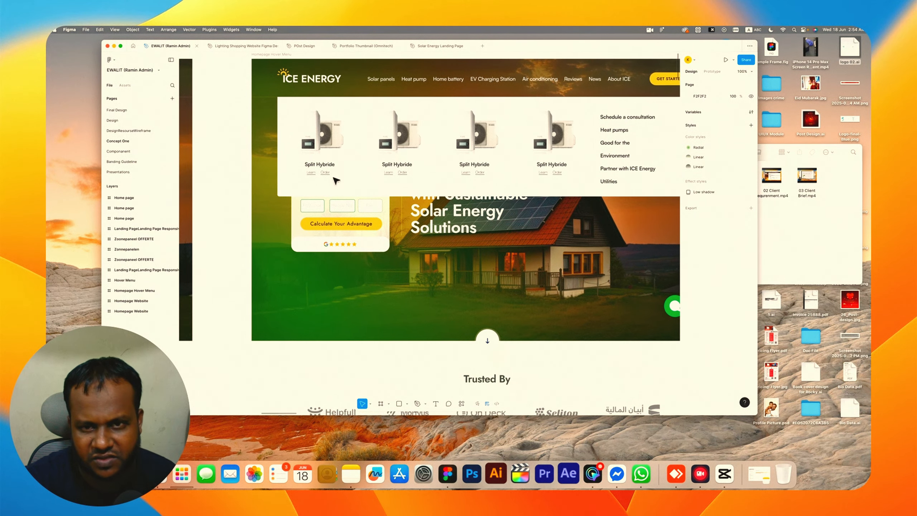
scroll(335, 180, right, 1)
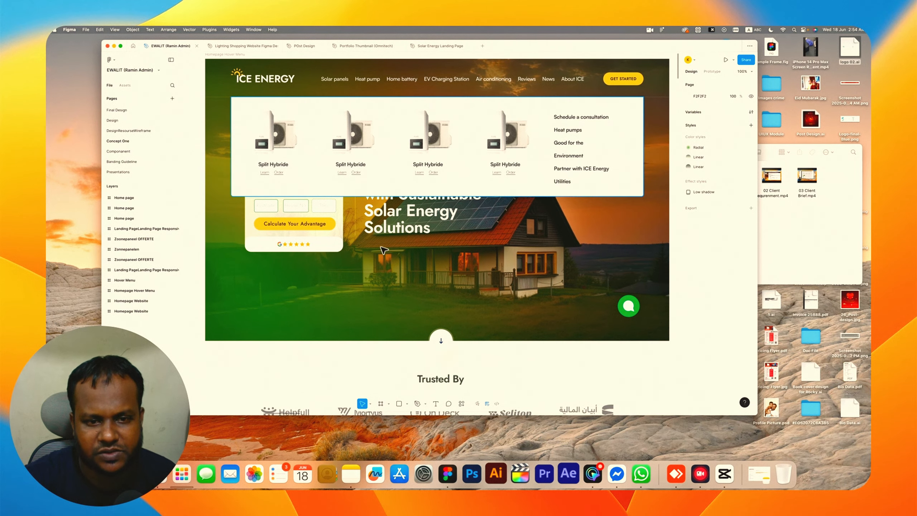
scroll(384, 249, down, 2)
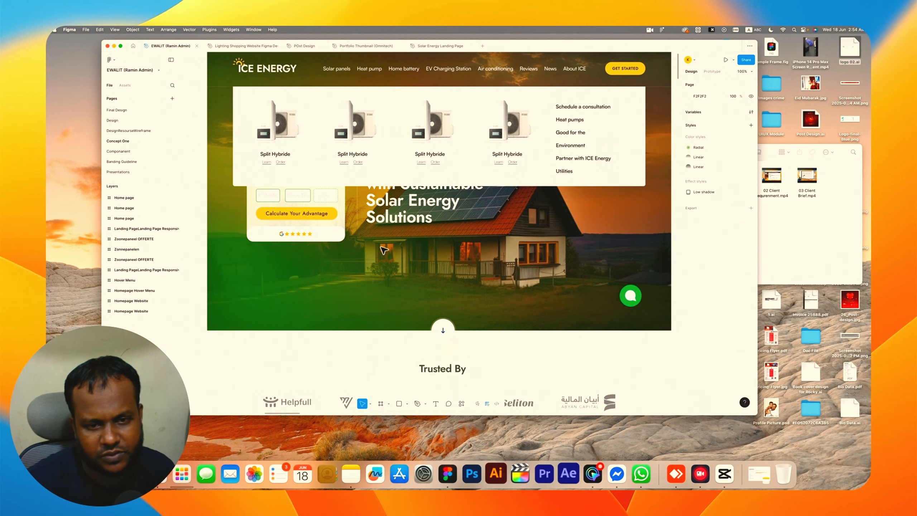
scroll(383, 249, down, 1)
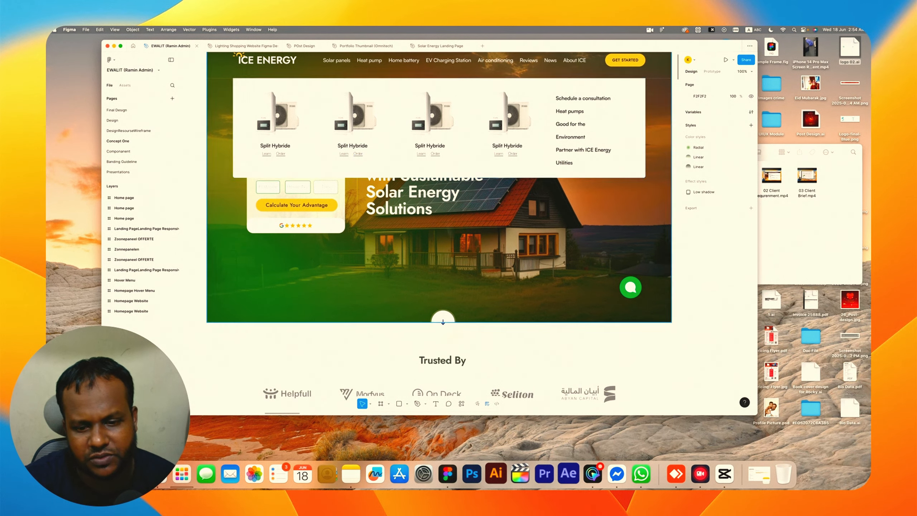
scroll(452, 269, down, 6)
scroll(451, 269, down, 20)
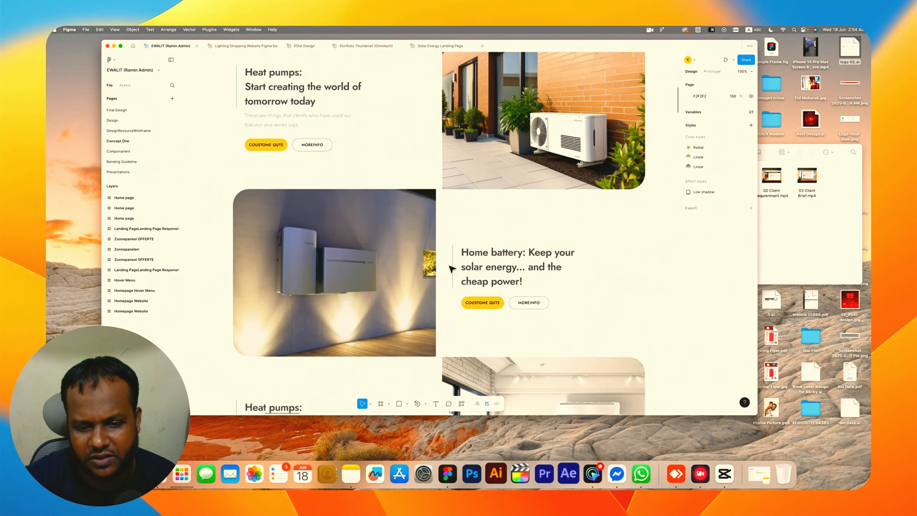
scroll(451, 269, down, 20)
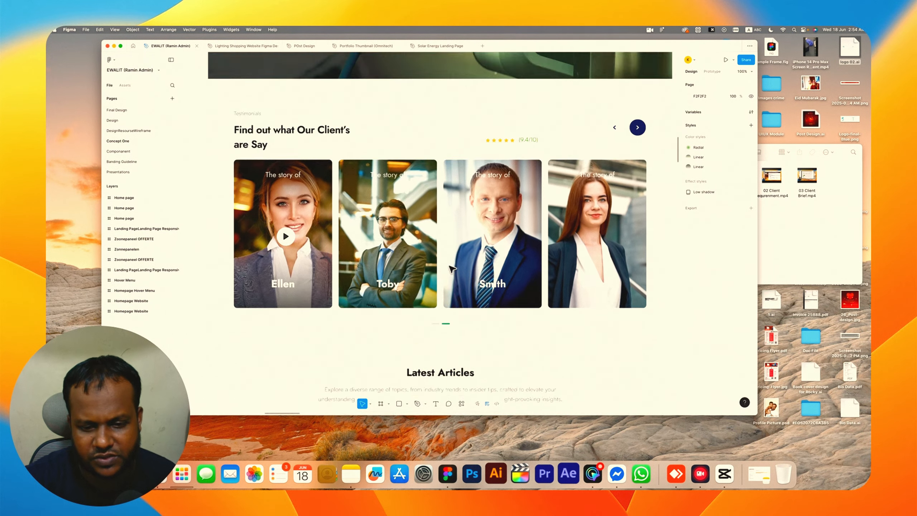
scroll(452, 269, up, 20)
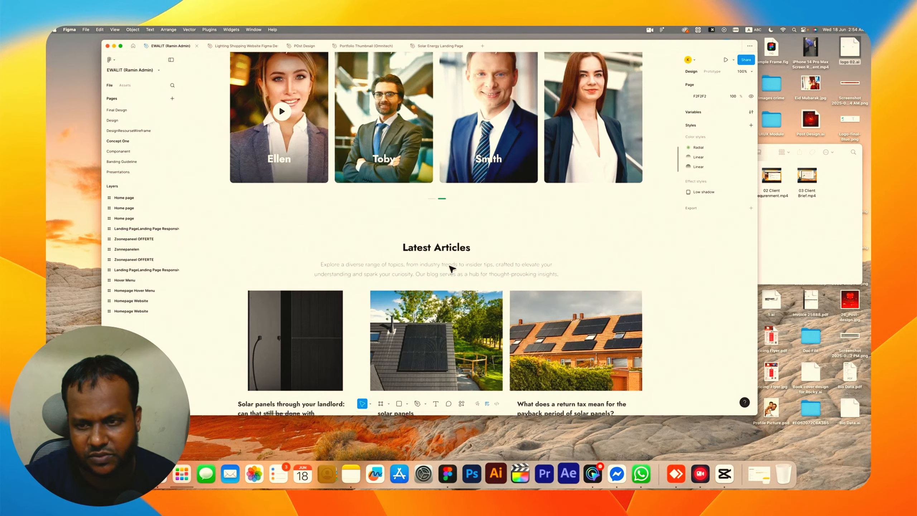
scroll(453, 267, down, 5)
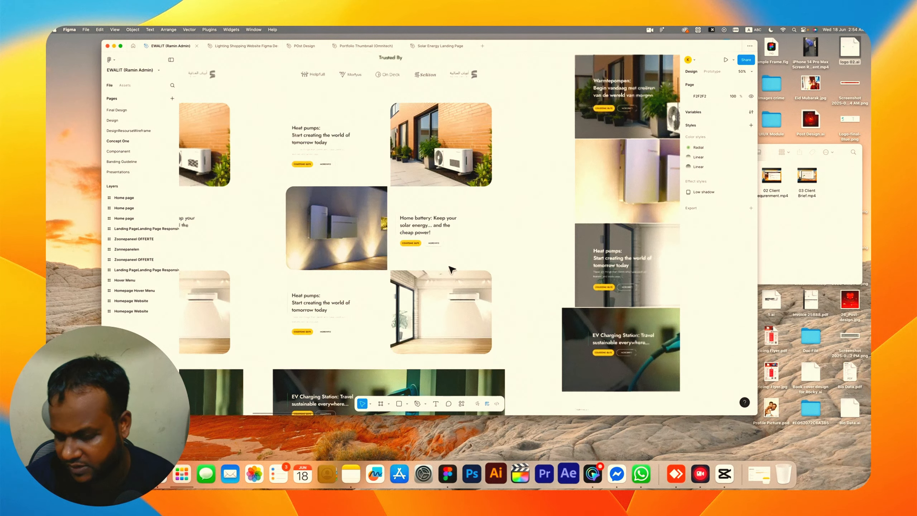
scroll(464, 259, up, 3)
scroll(463, 257, up, 5)
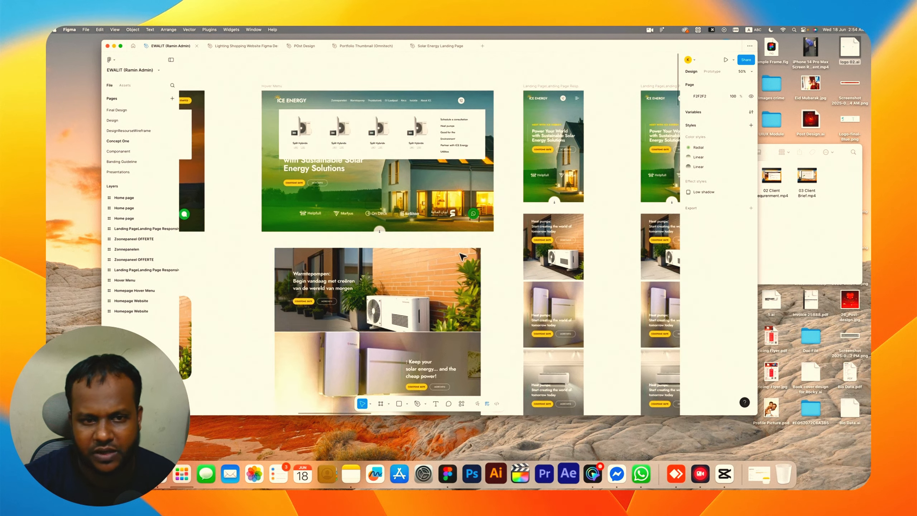
Inspect the mobile responsive landing page frames from the hero down through testimonials, articles and footer.
scroll(457, 199, right, 8)
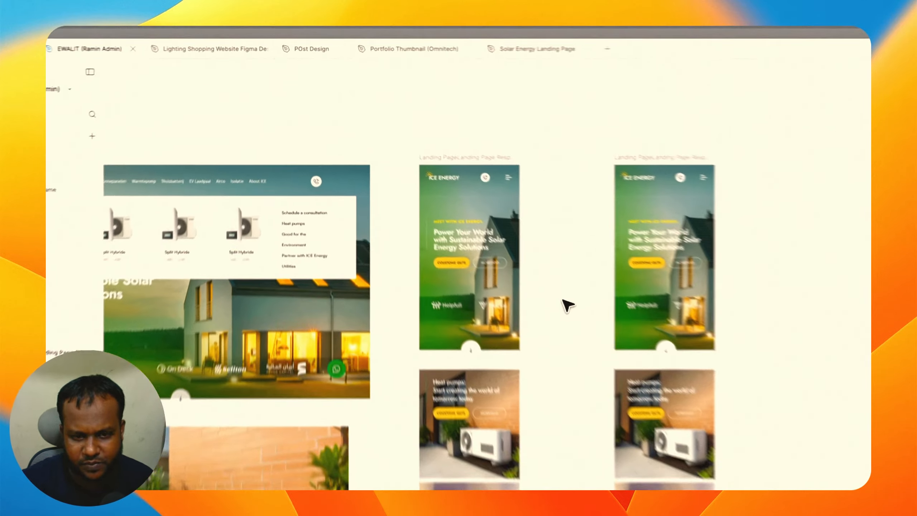
key(super+equal)
scroll(620, 360, up, 5)
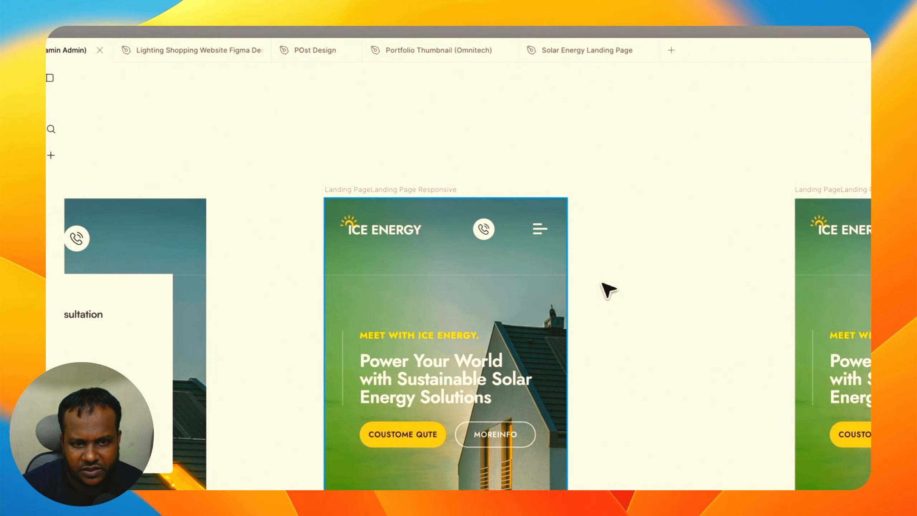
scroll(464, 370, left, 1)
scroll(470, 375, right, 2)
scroll(469, 376, down, 5)
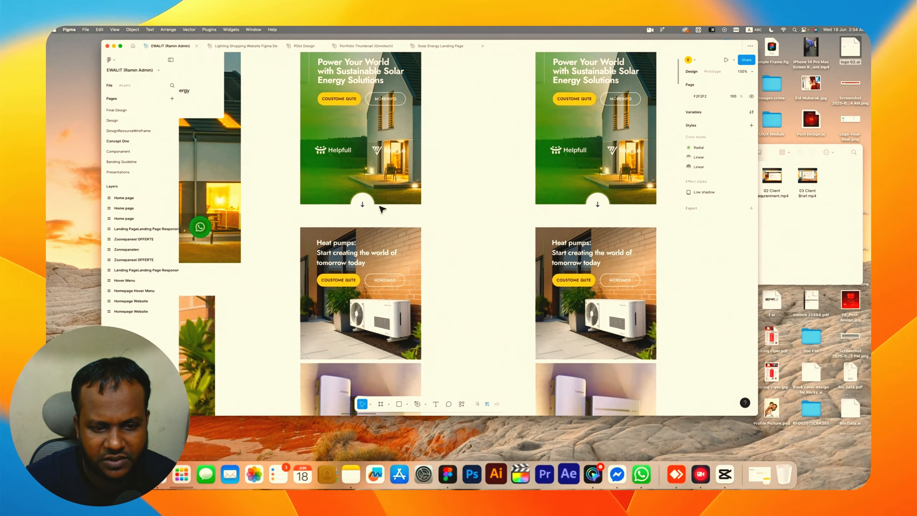
scroll(382, 209, down, 10)
scroll(382, 209, left, 2)
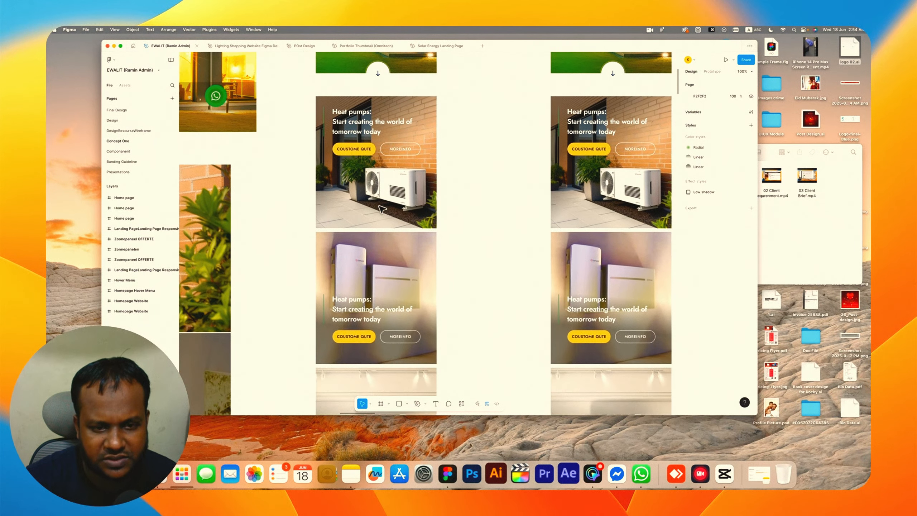
scroll(382, 208, down, 10)
scroll(382, 209, left, 2)
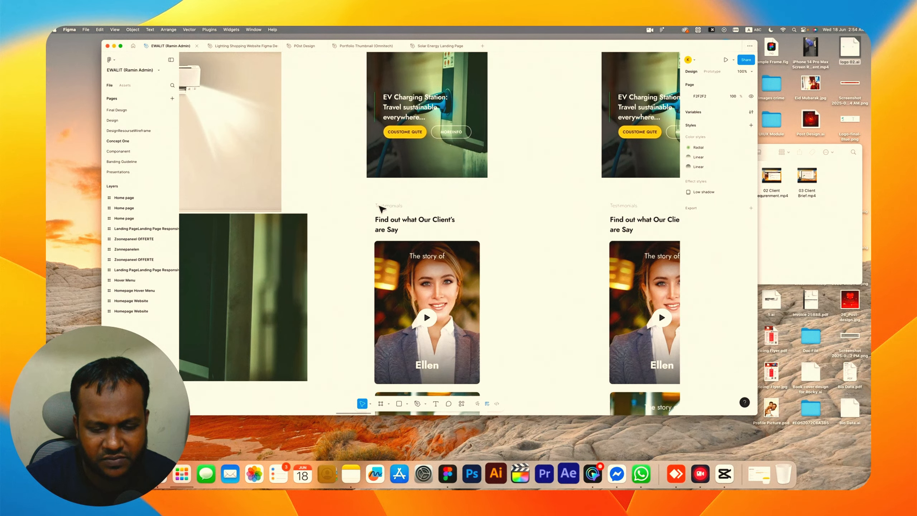
scroll(382, 209, down, 20)
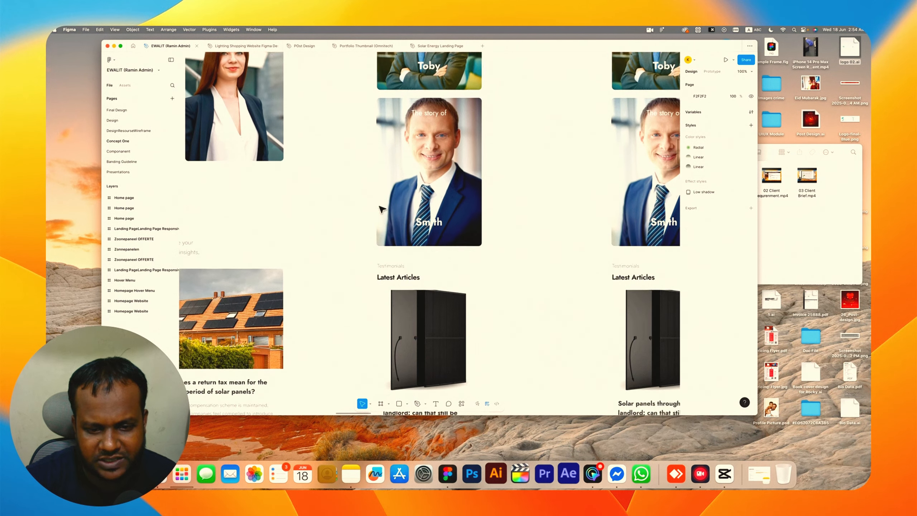
scroll(382, 208, down, 20)
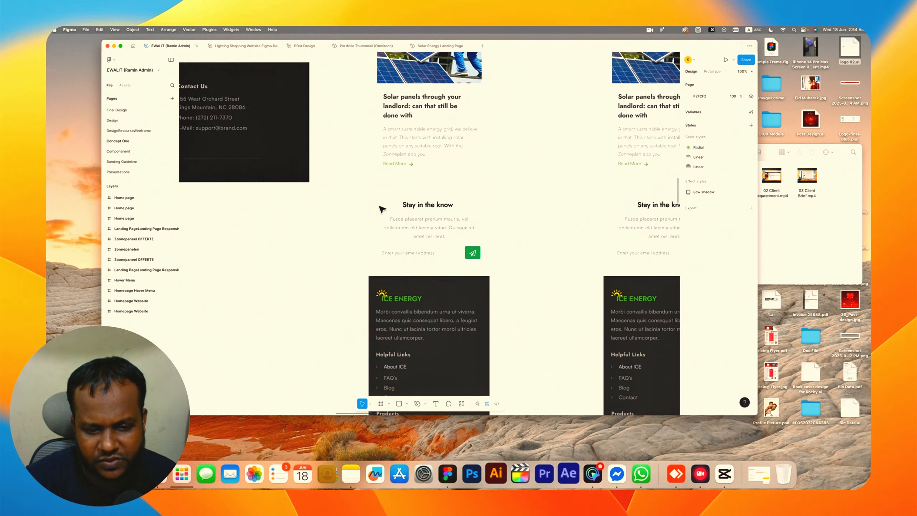
scroll(382, 209, down, 6)
scroll(382, 209, up, 20)
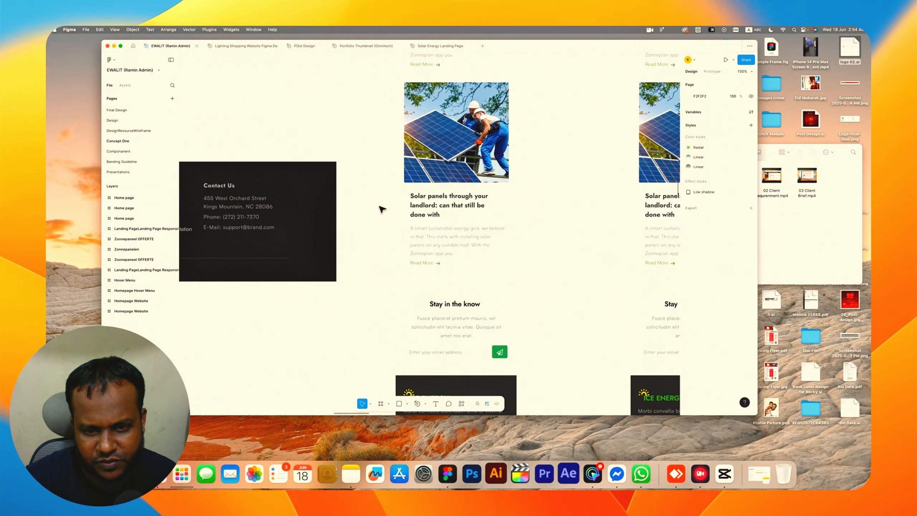
scroll(382, 209, up, 20)
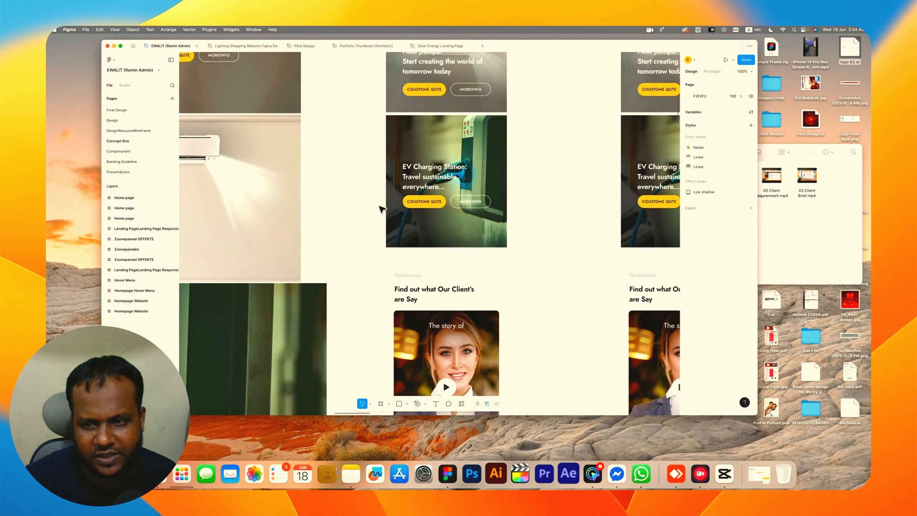
scroll(382, 209, up, 20)
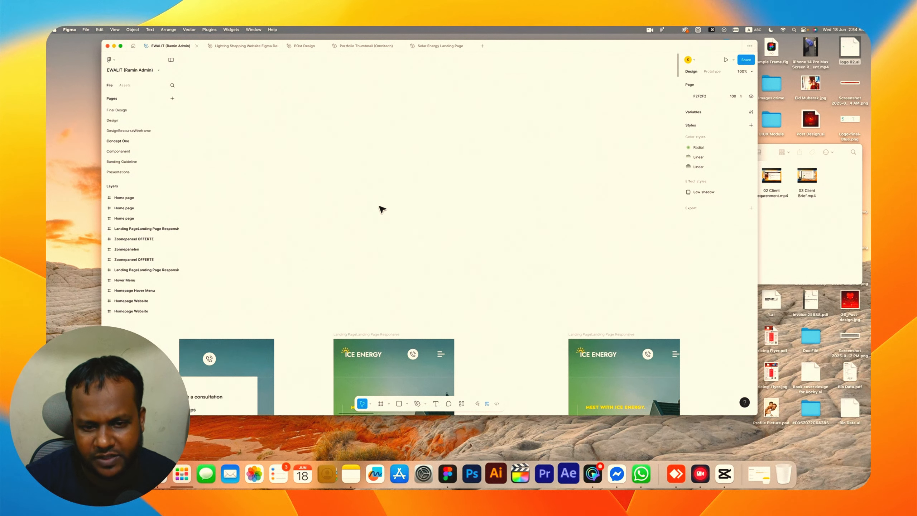
Compare the mobile frames with the desktop hover menu frame and settle back on the Homepage Website hero.
scroll(387, 209, down, 3)
scroll(387, 209, right, 5)
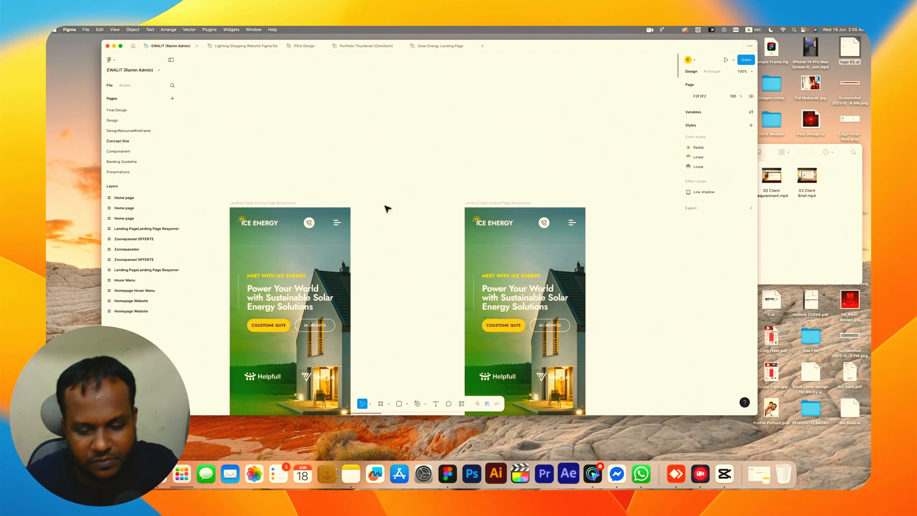
scroll(385, 178, down, 5)
scroll(386, 178, left, 5)
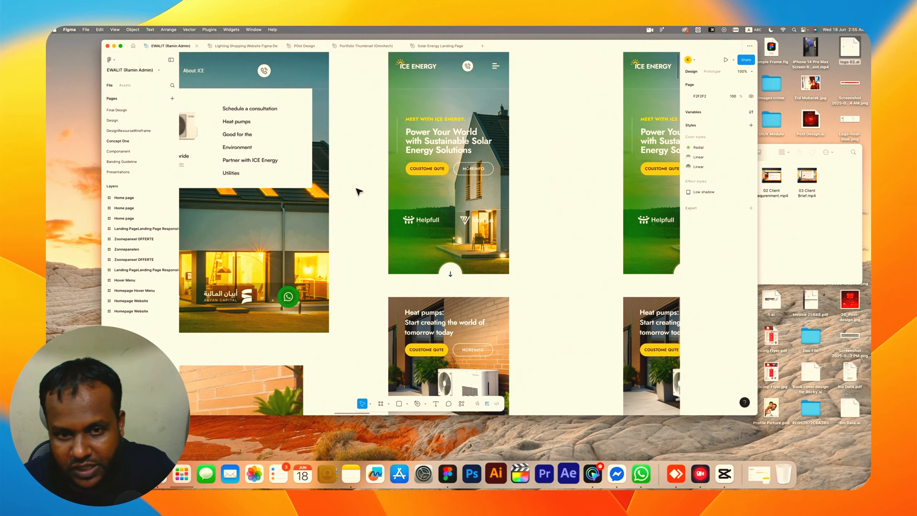
scroll(360, 191, down, 10)
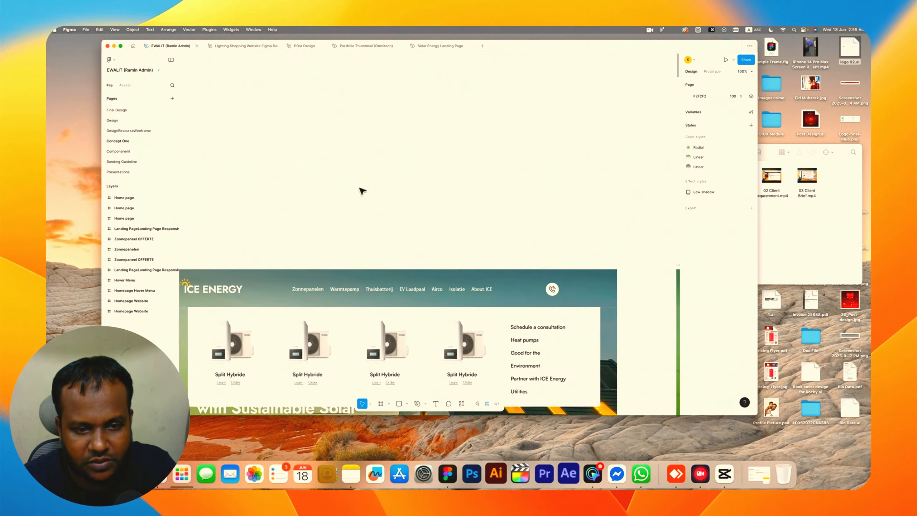
scroll(363, 191, up, 10)
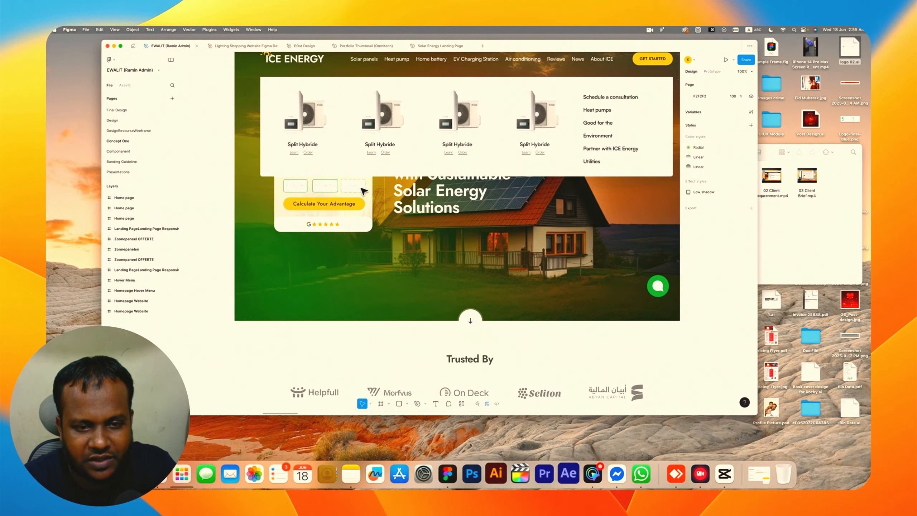
scroll(362, 191, right, 2)
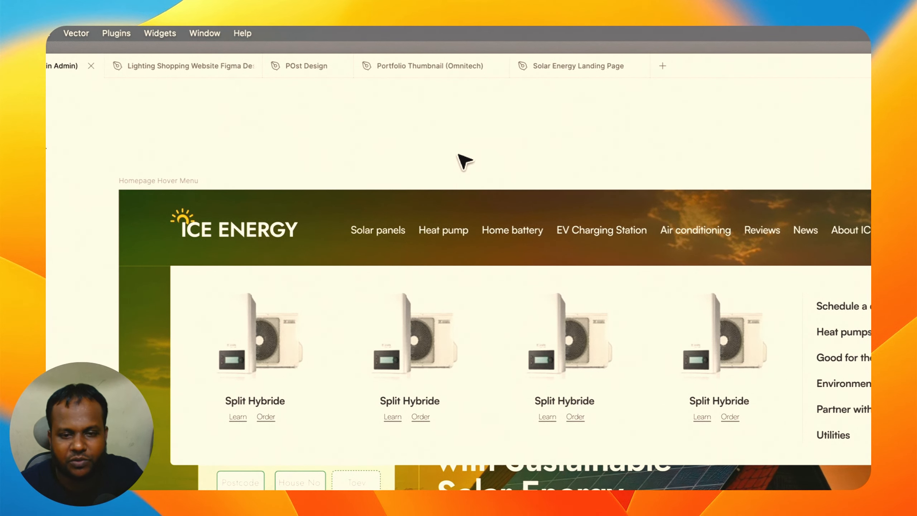
scroll(464, 161, right, 20)
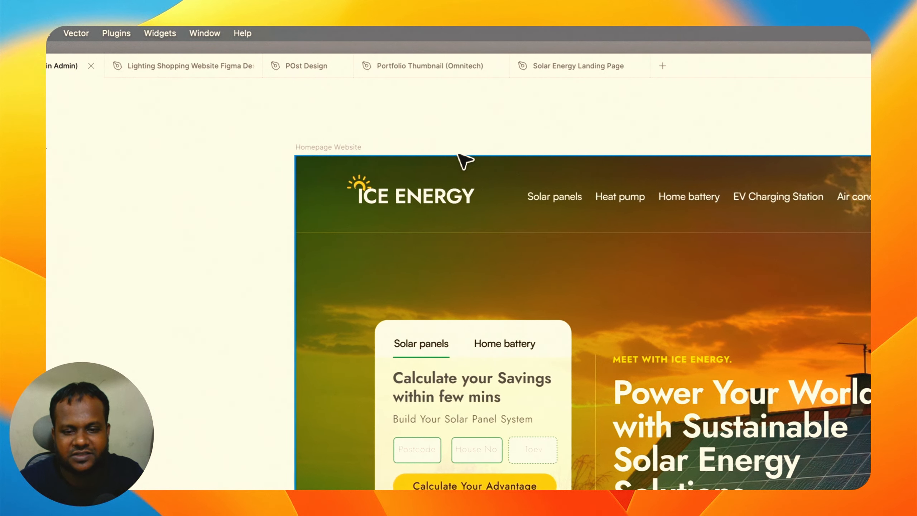
scroll(458, 155, right, 4)
scroll(458, 155, left, 5)
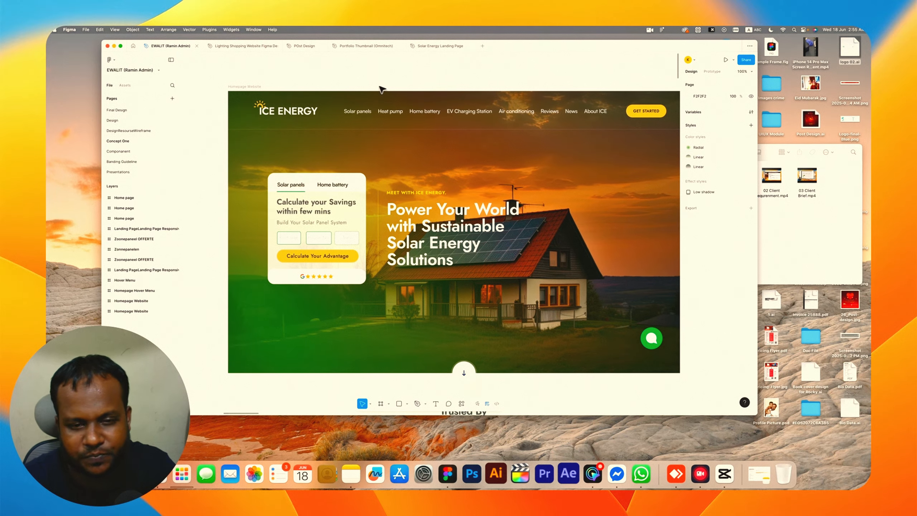
scroll(382, 89, right, 4)
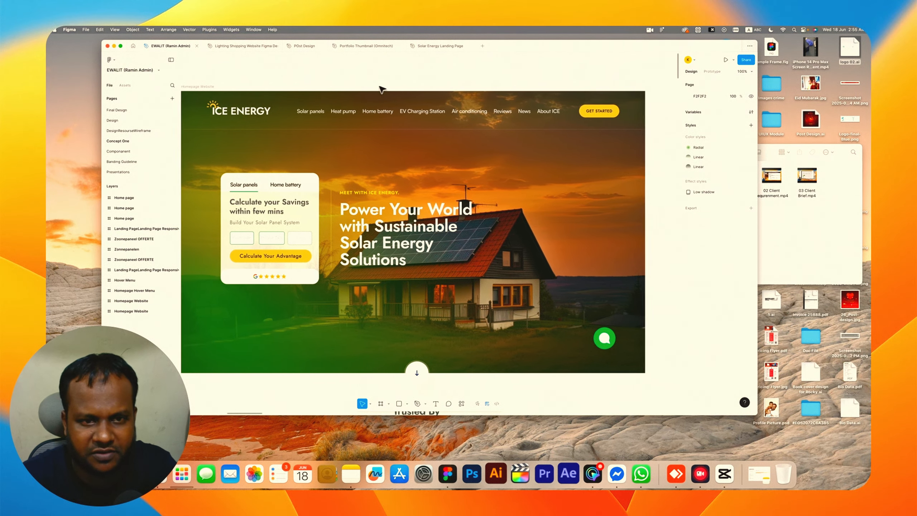
scroll(382, 87, left, 1)
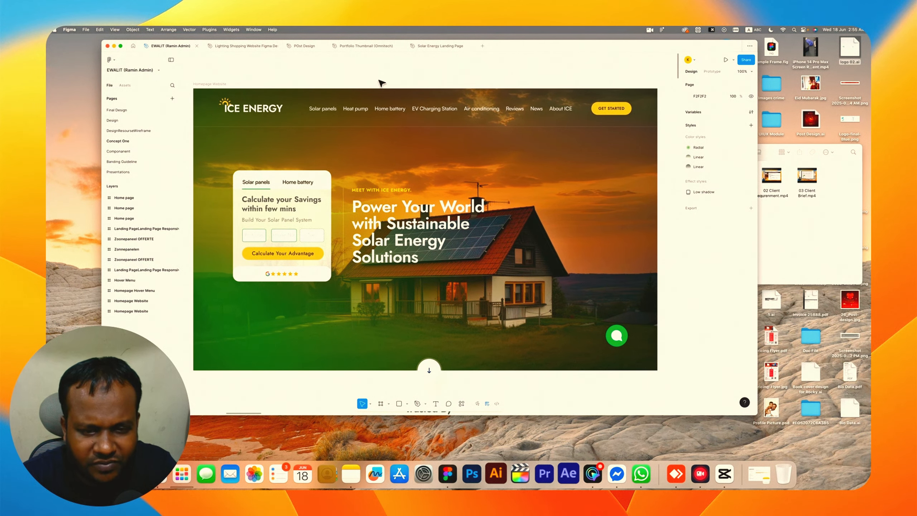
scroll(382, 83, left, 2)
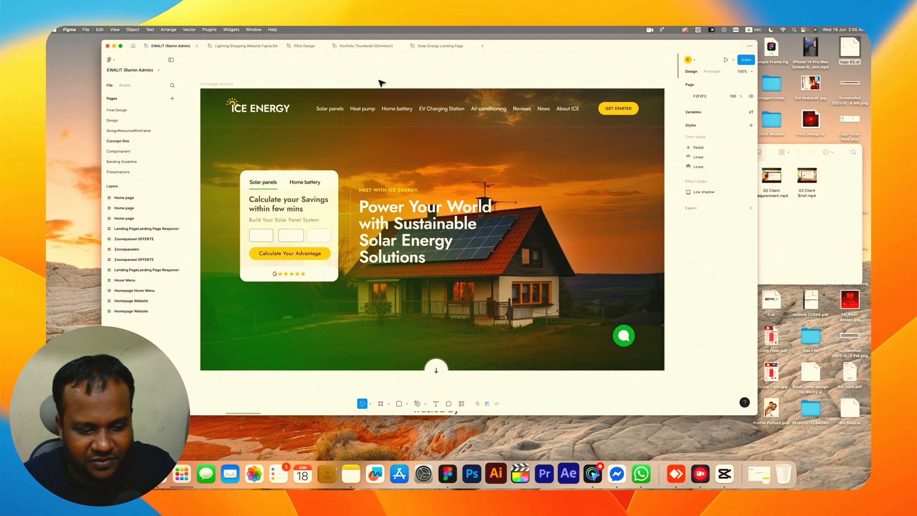